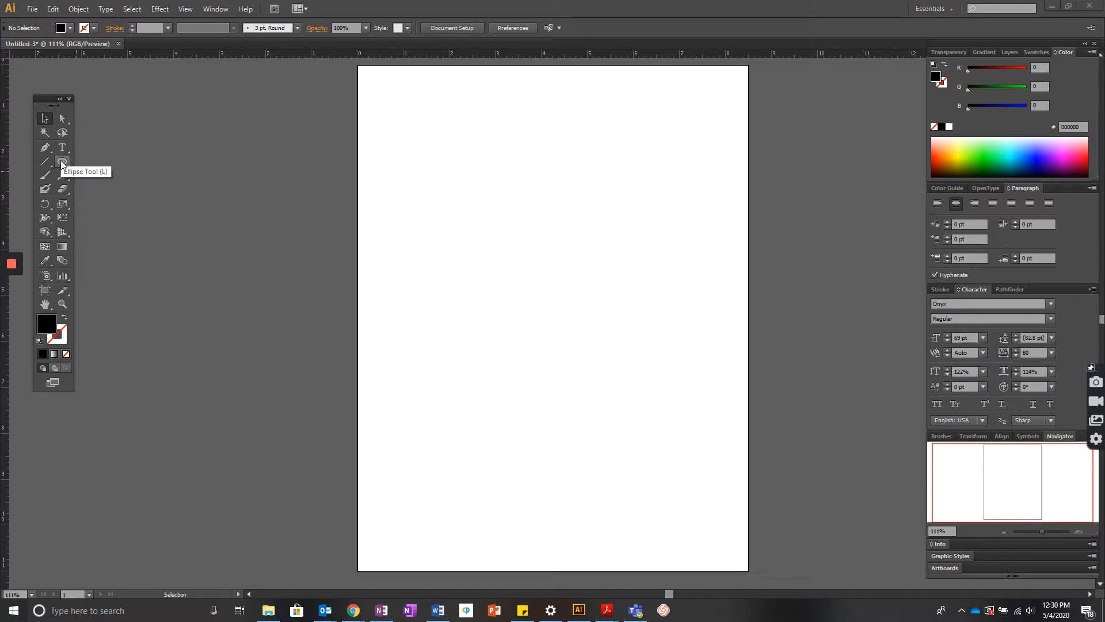
Detach the shape tools group as a floating strip and place it beside the main tools
left_click_drag(61, 162, 187, 197)
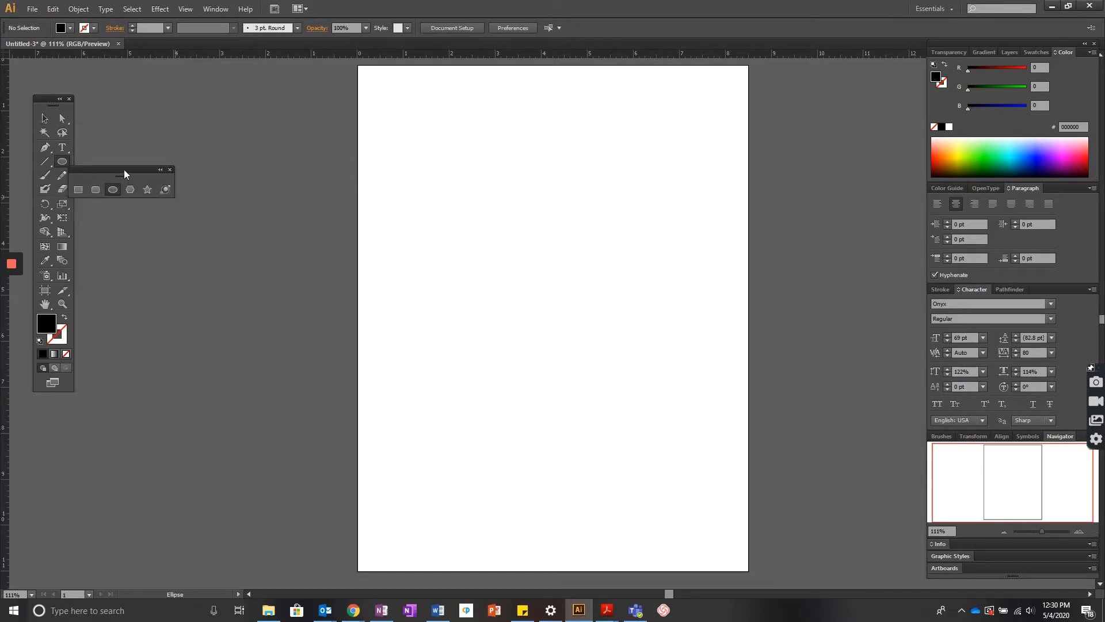
left_click_drag(124, 170, 190, 104)
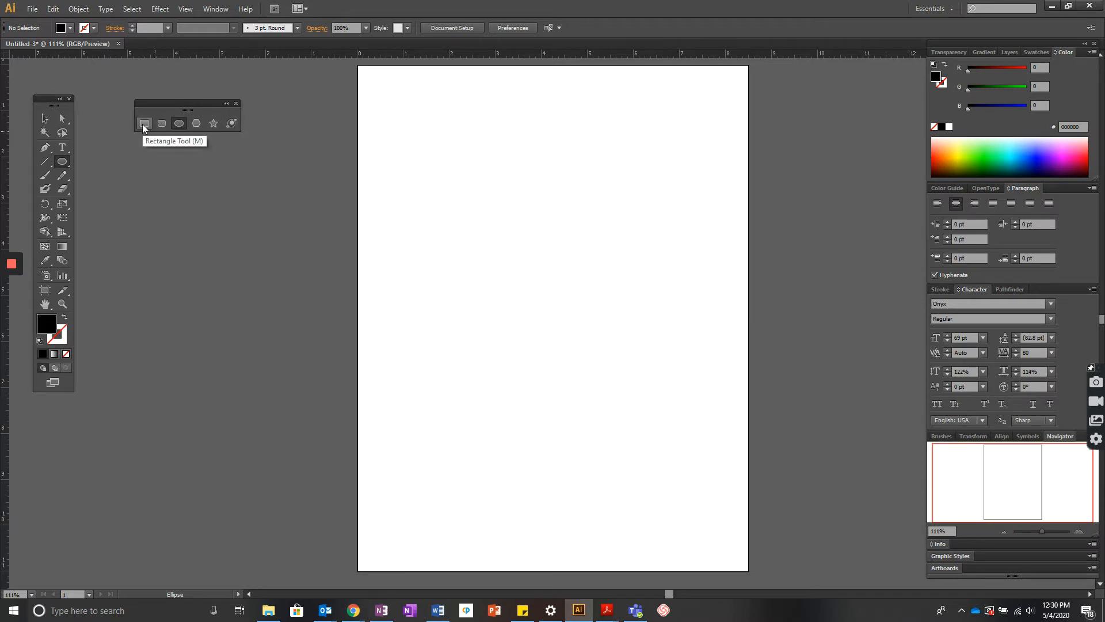
Set the fill color to purple and the stroke color to teal 28B5AE
double_click(47, 331)
left_click(750, 182)
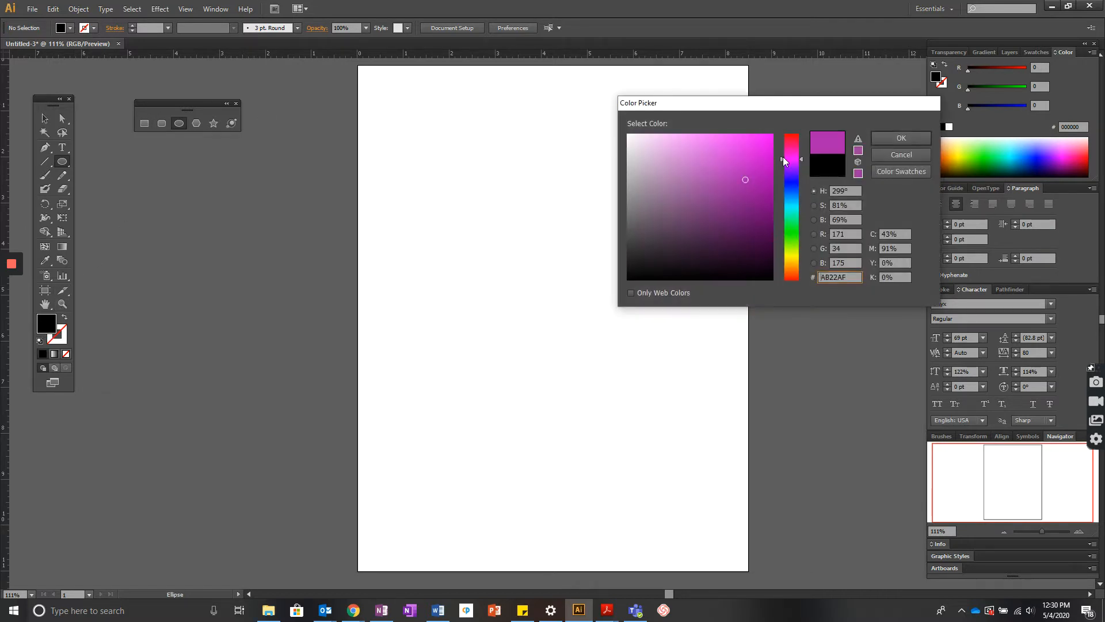
left_click(886, 135)
left_click(62, 341)
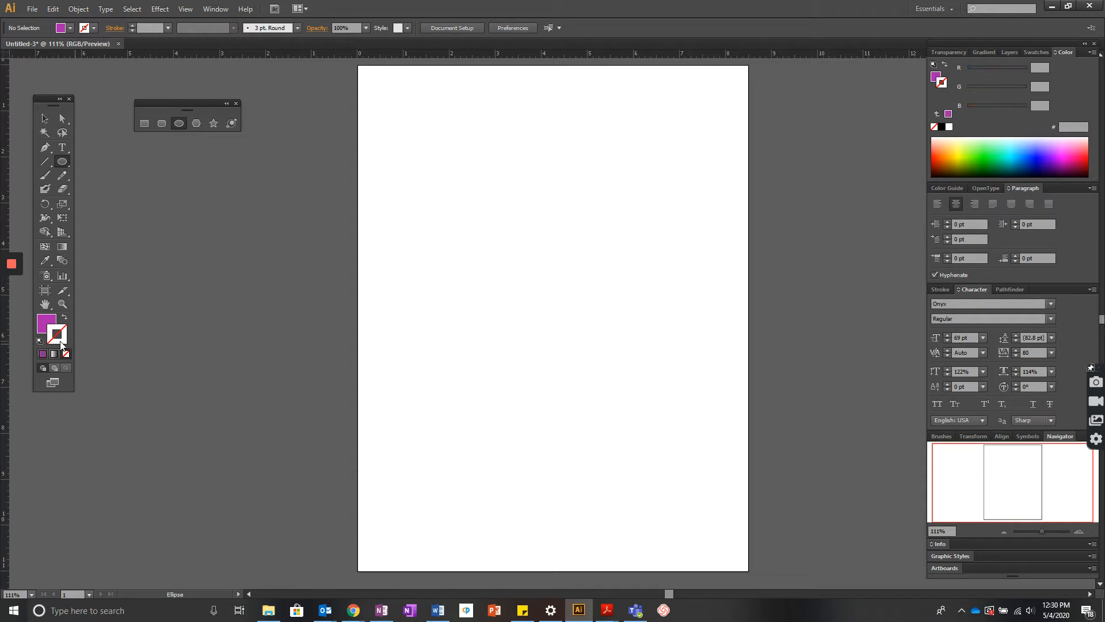
double_click(62, 335)
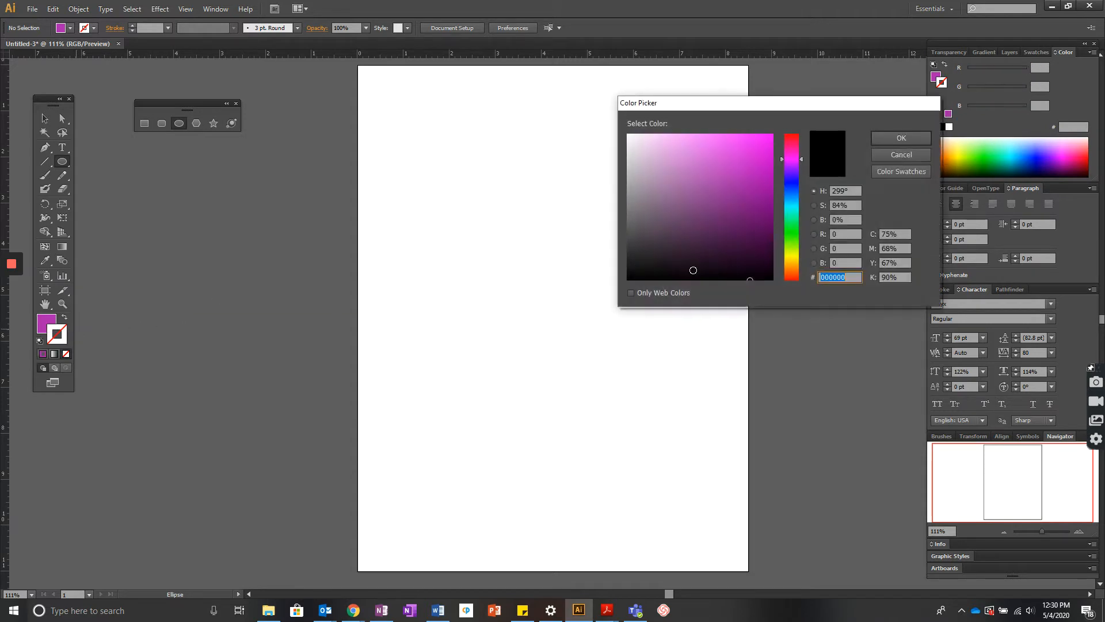
left_click(901, 138)
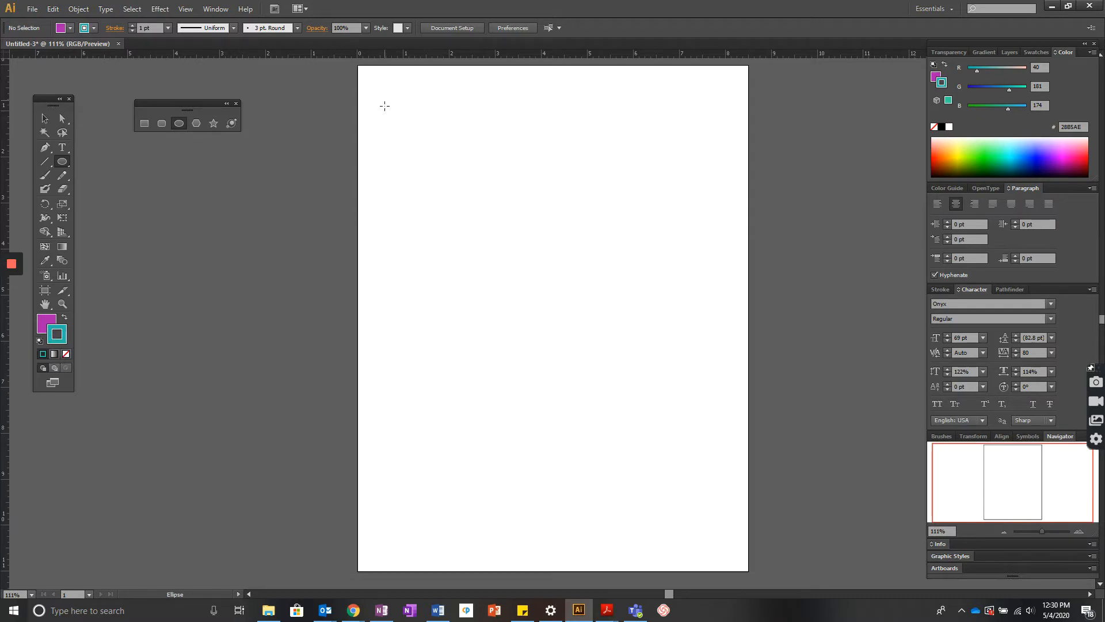
Draw a rectangle about 5.54 in wide and 2.26 in high across the upper part of the artboard
left_click_drag(384, 100, 402, 170)
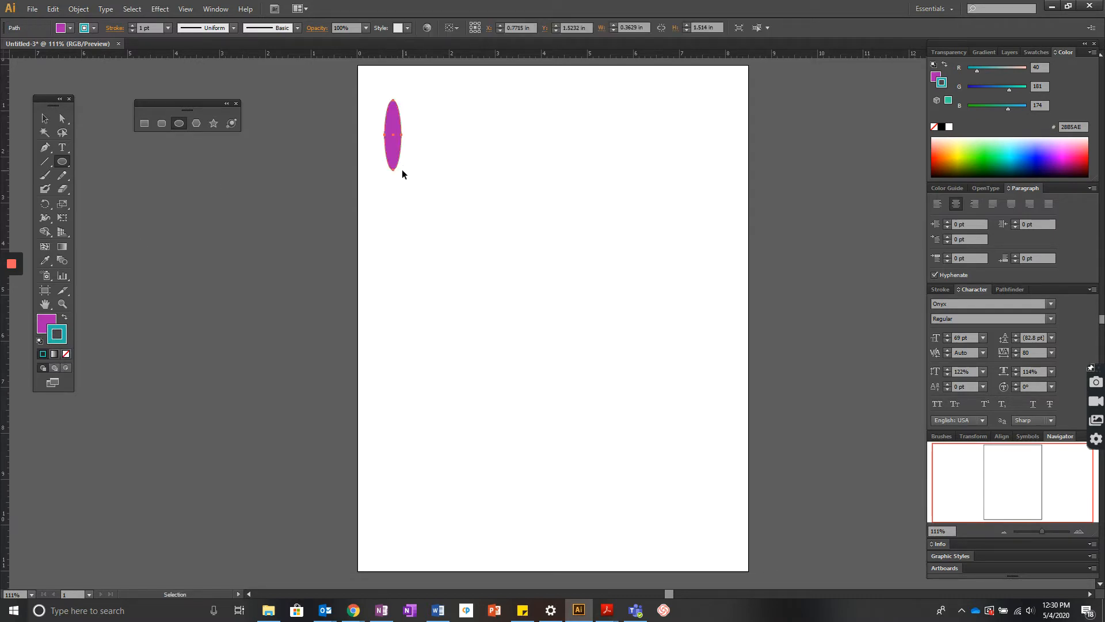
key("ctrl+z")
left_click(145, 124)
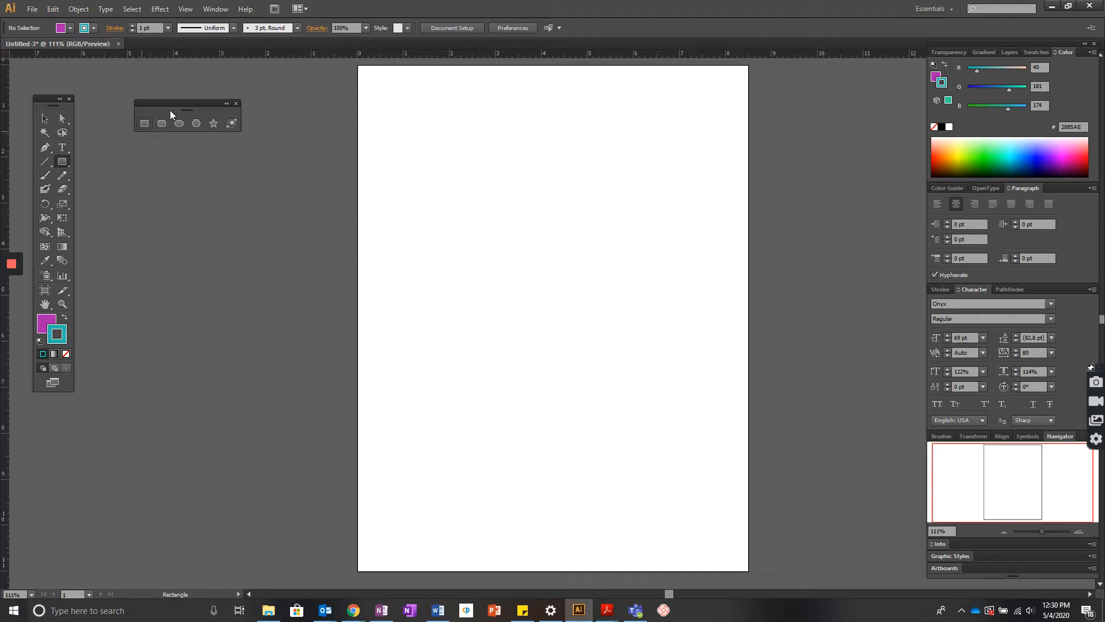
left_click_drag(393, 113, 649, 216)
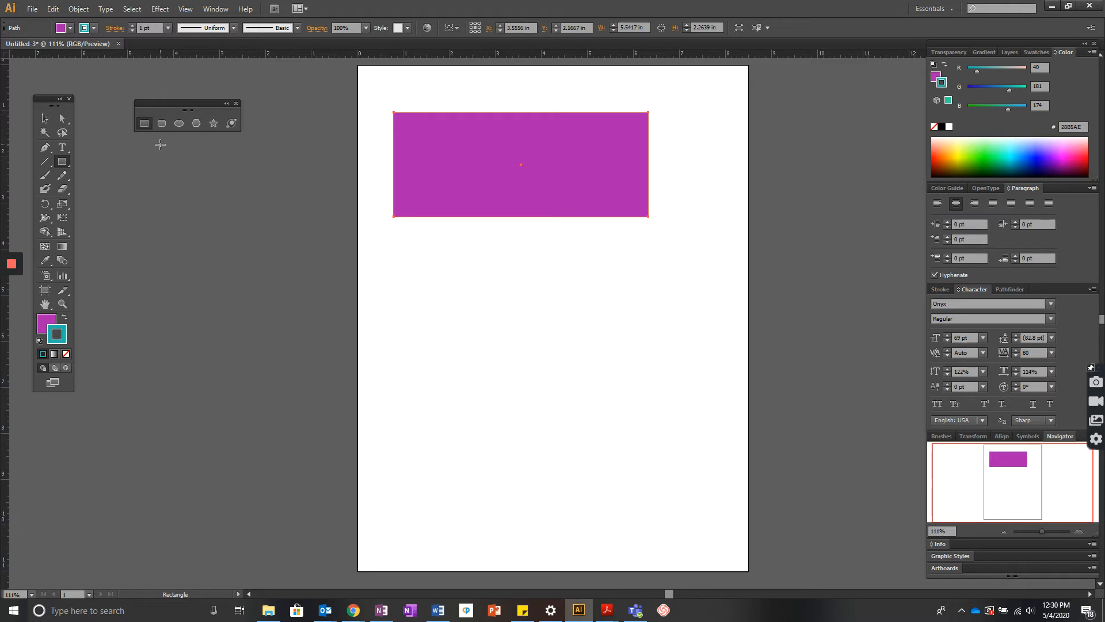
Set the rectangle's stroke weight to 10 pt and deselect it
left_click(133, 26)
left_click(132, 26)
left_click(133, 25)
left_click(133, 26)
left_click(133, 26)
left_click(133, 26)
left_click(132, 26)
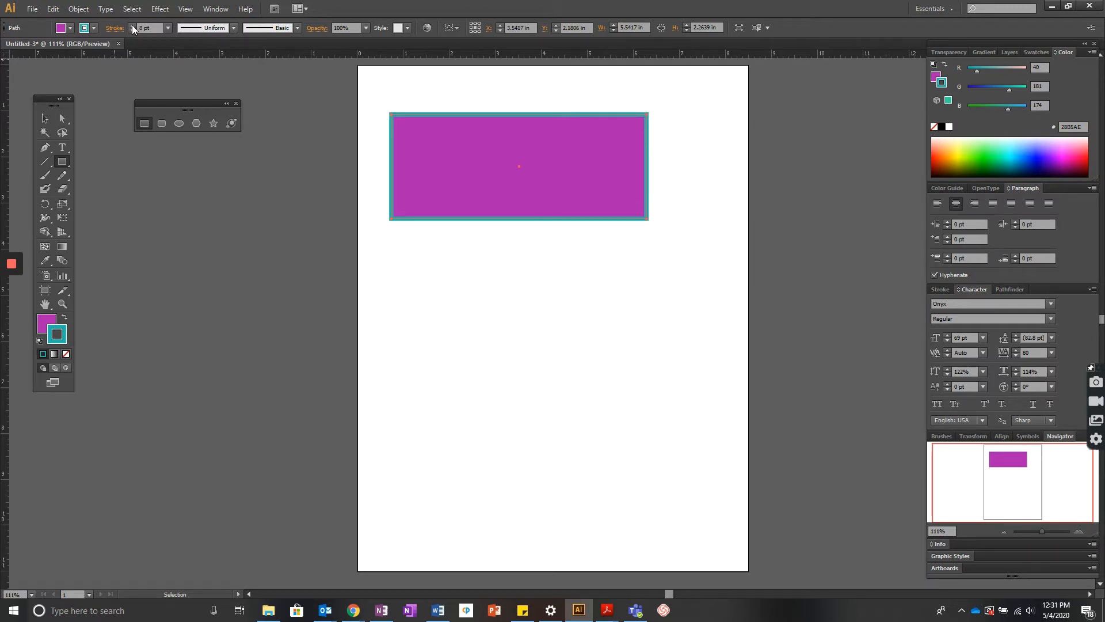
left_click(132, 25)
left_click(133, 25)
left_click(46, 118)
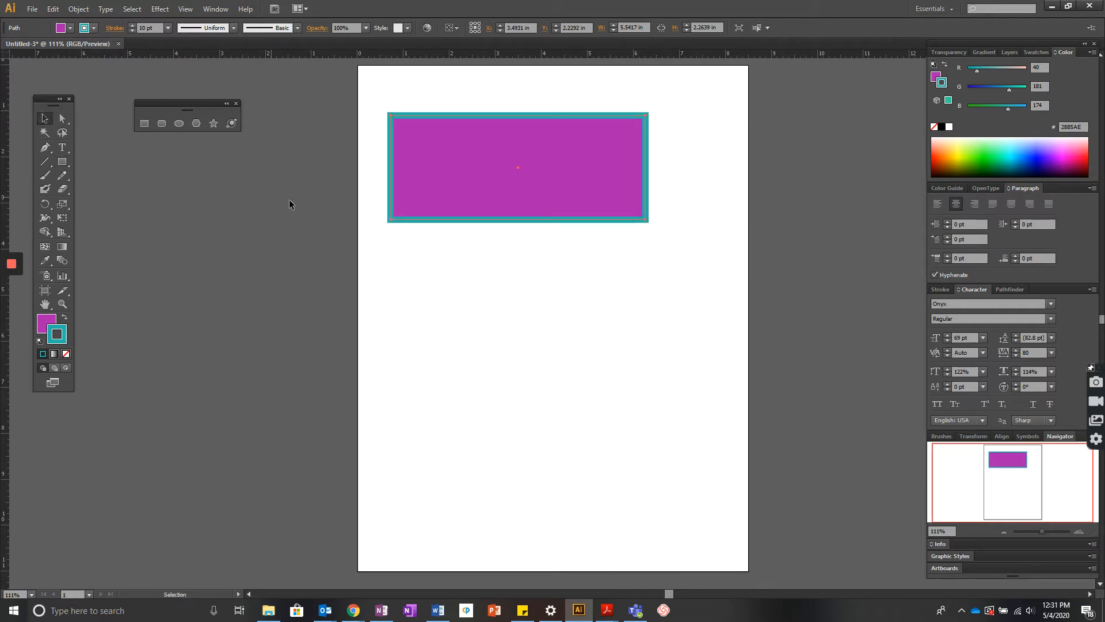
left_click(294, 201)
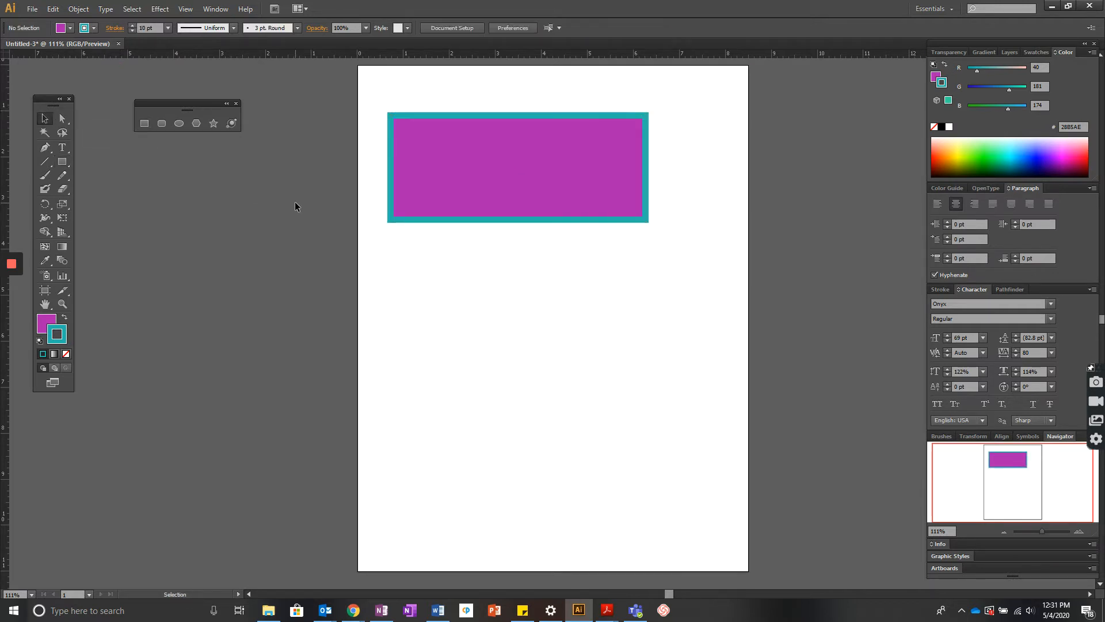
Draw a square about 2.33 in wide below the left end of the large rectangle
left_click(144, 123)
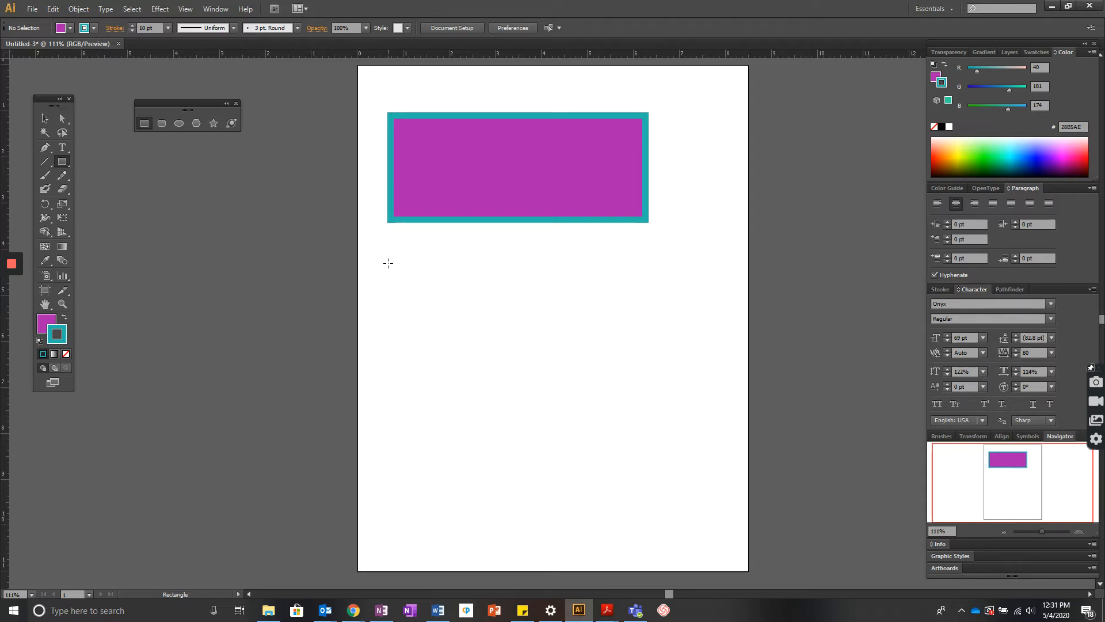
mouse_move(388, 263)
left_mouse_down()
mouse_move(472, 345)
mouse_move(446, 371)
left_mouse_up()
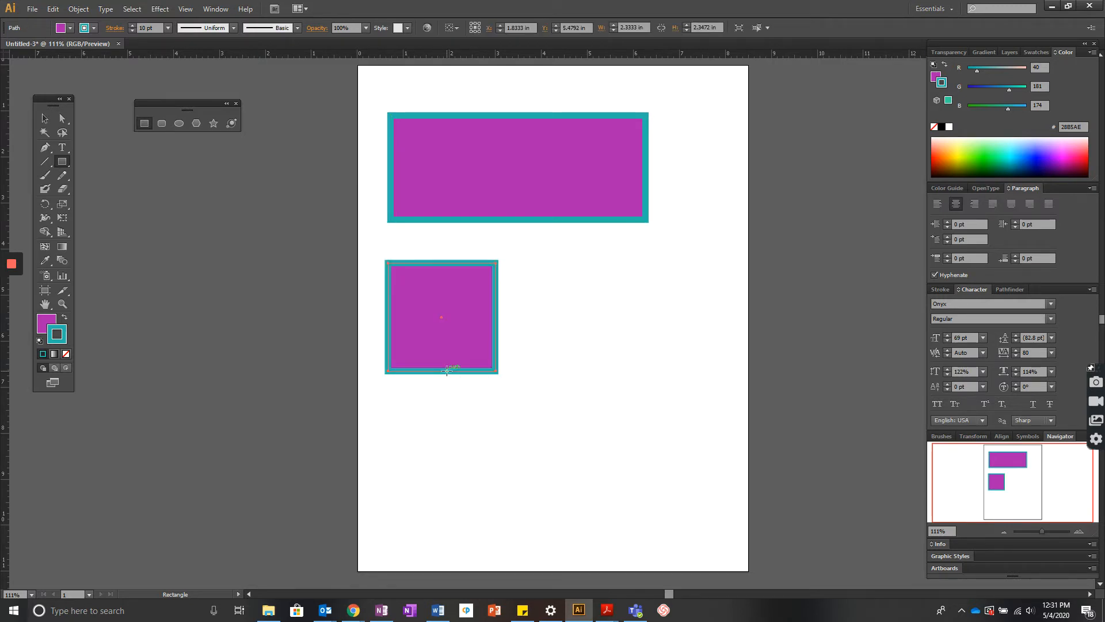
Draw a rounded rectangle about 3.51 by 1.17 in beside the square and a rounded square about 1.86 in wide below it
left_click(162, 124)
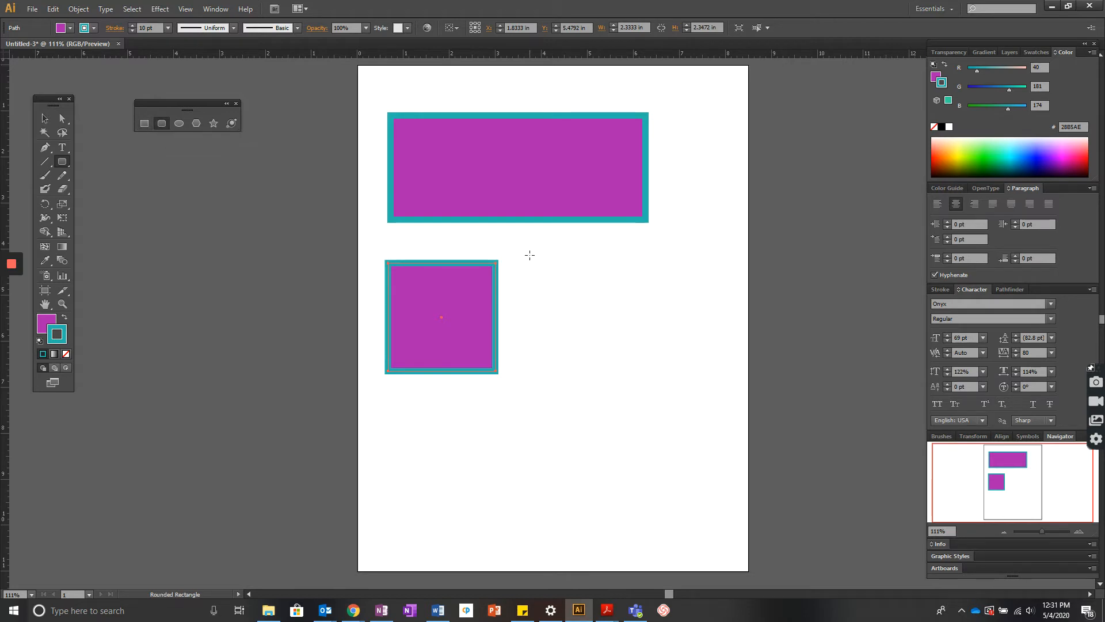
mouse_move(529, 256)
left_mouse_down()
mouse_move(632, 305)
mouse_move(691, 309)
left_mouse_up()
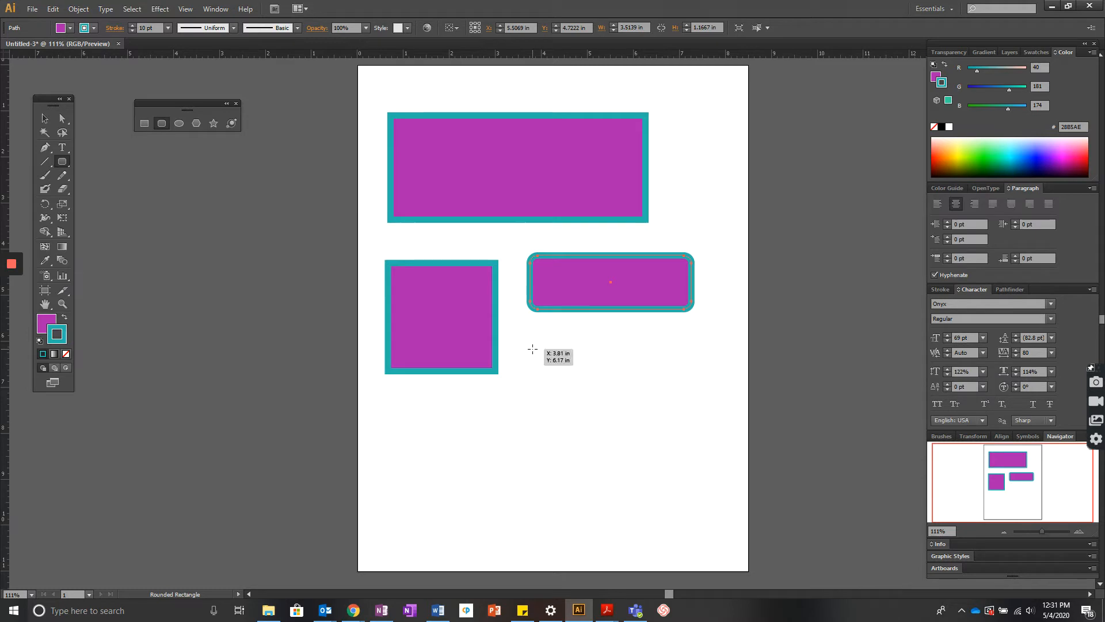
left_click_drag(533, 349, 607, 434)
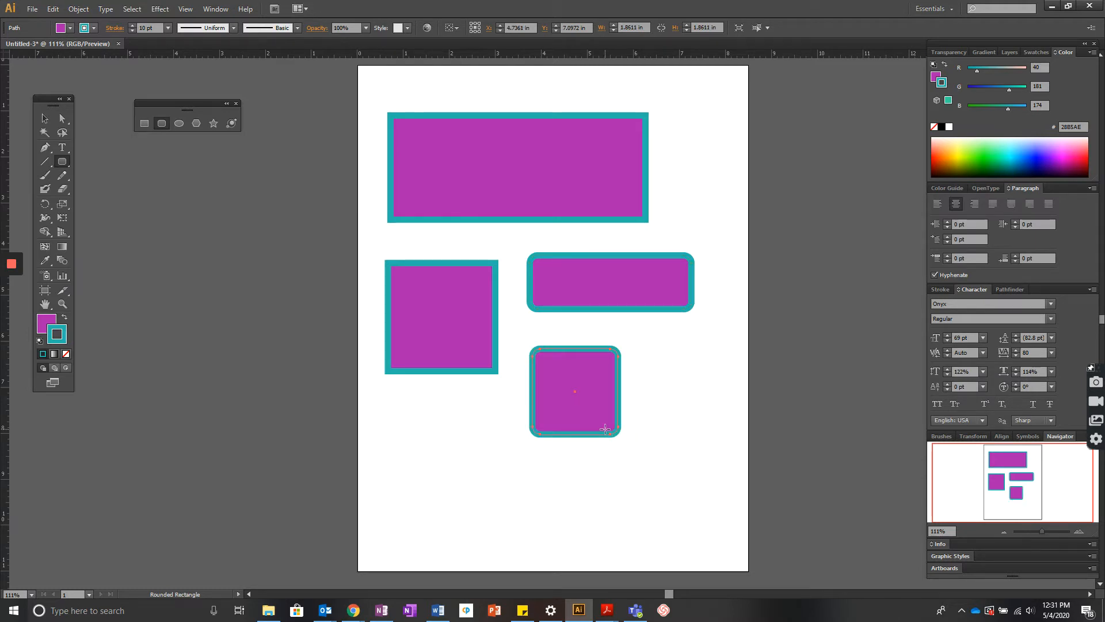
Draw a flat ellipse about 1.85 by 0.55 in below the square and a circle about 1.79 in across beneath it
left_click(179, 124)
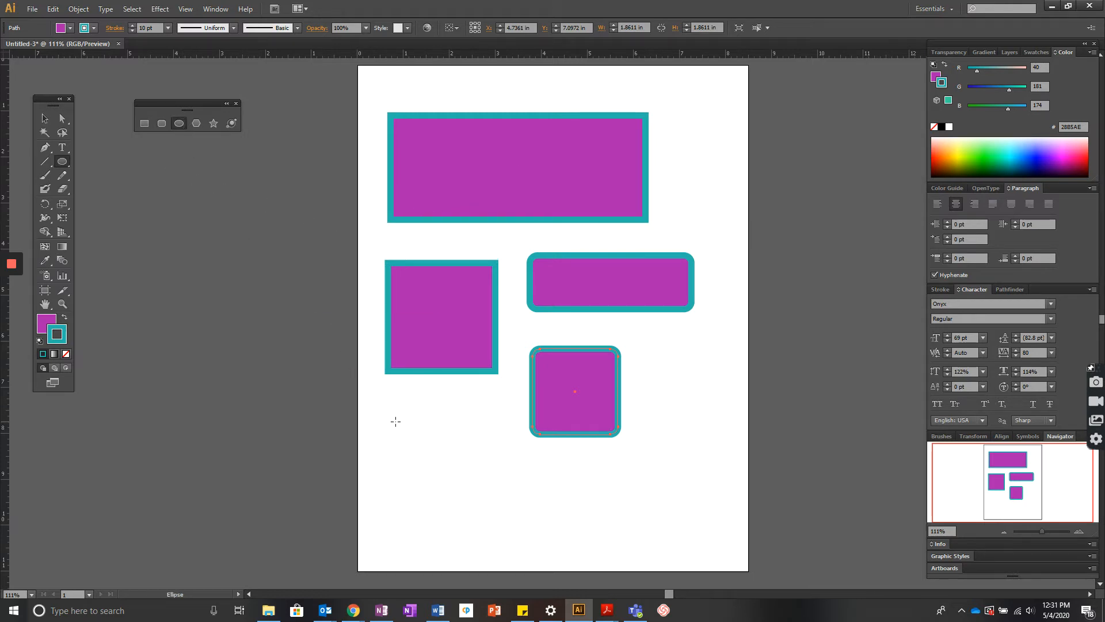
left_click_drag(388, 419, 475, 446)
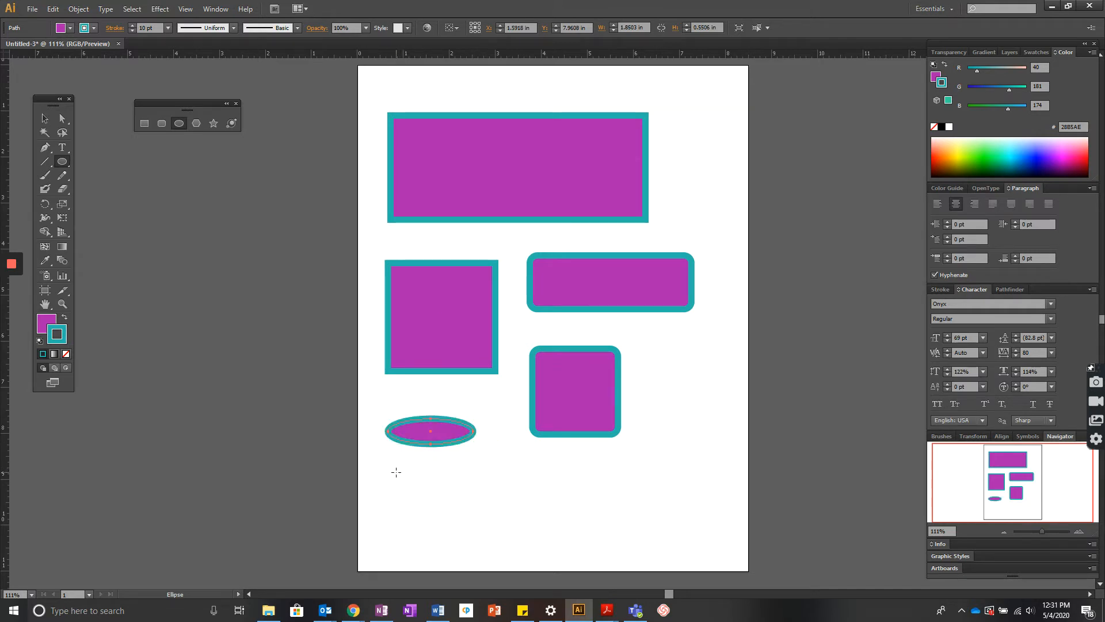
left_click_drag(396, 472, 468, 554)
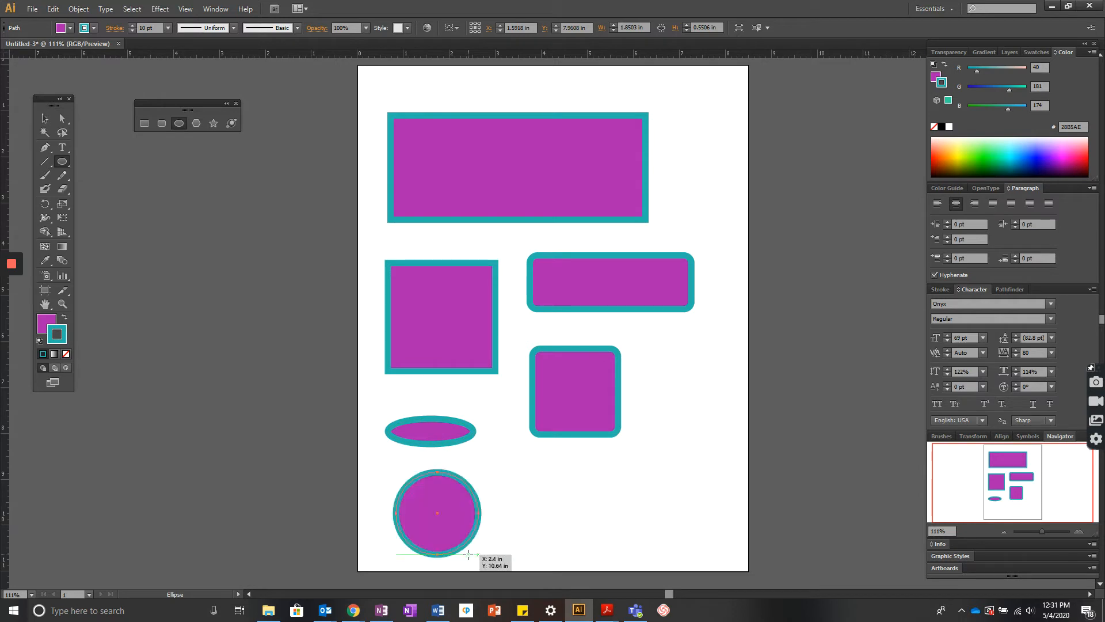
Draw a seven-sided polygon about 2.57 in wide and move it to the artboard's lower right corner
left_click(196, 123)
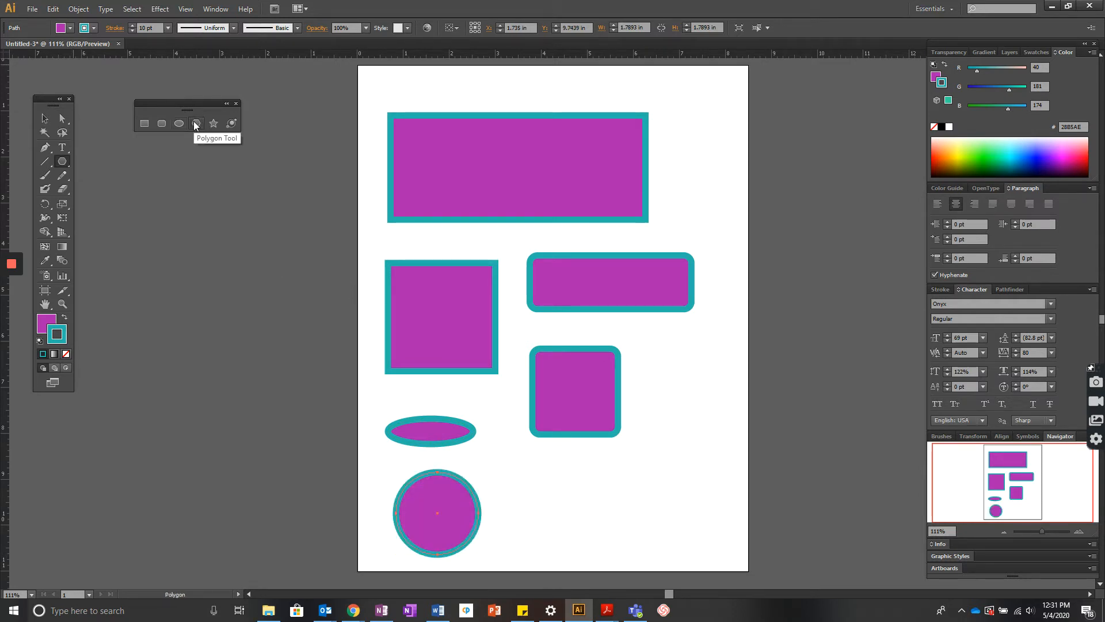
left_click_drag(648, 392, 678, 443)
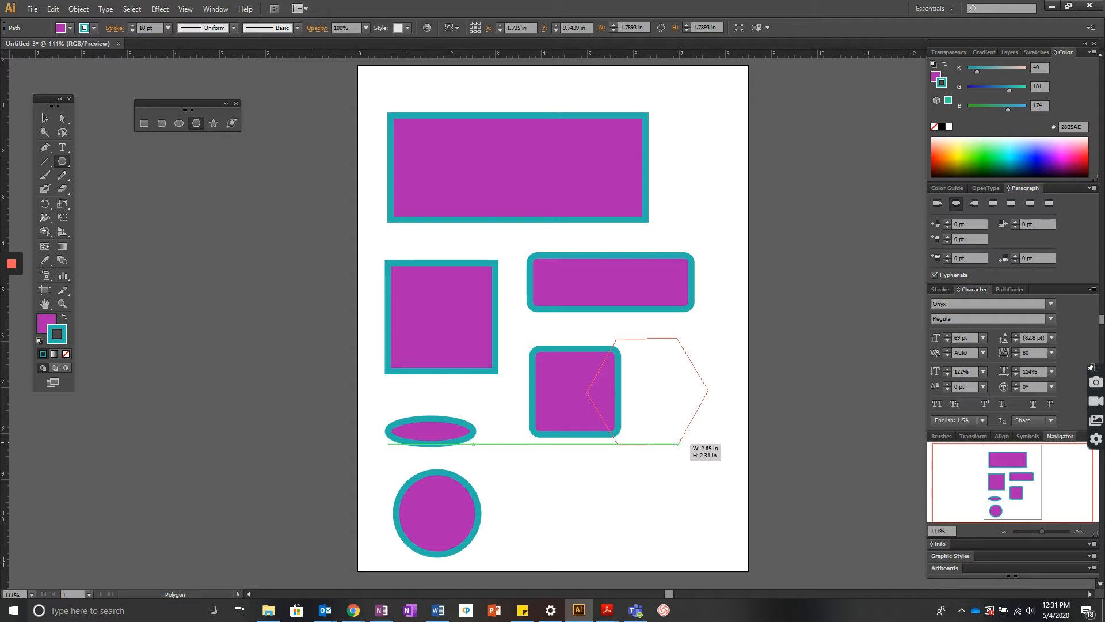
left_click_drag(678, 443, 678, 443)
key("Up")
key("Up")
key("Up")
key("Down")
key("Down")
key("Down")
key("Down")
key("Down")
key("Up")
key("Up")
key("Up")
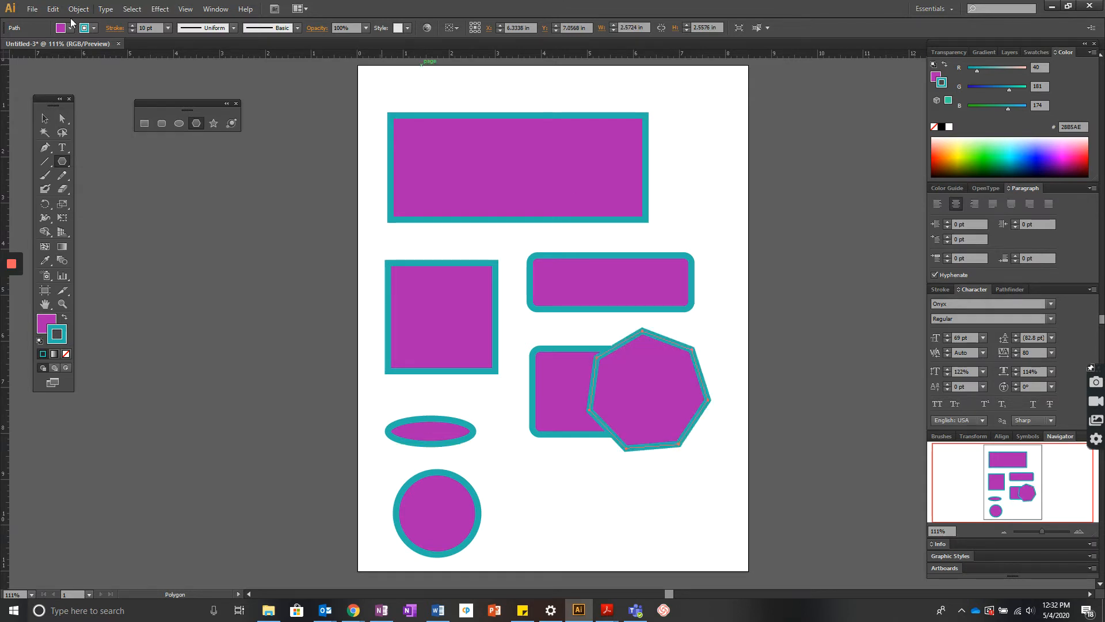
left_click(45, 118)
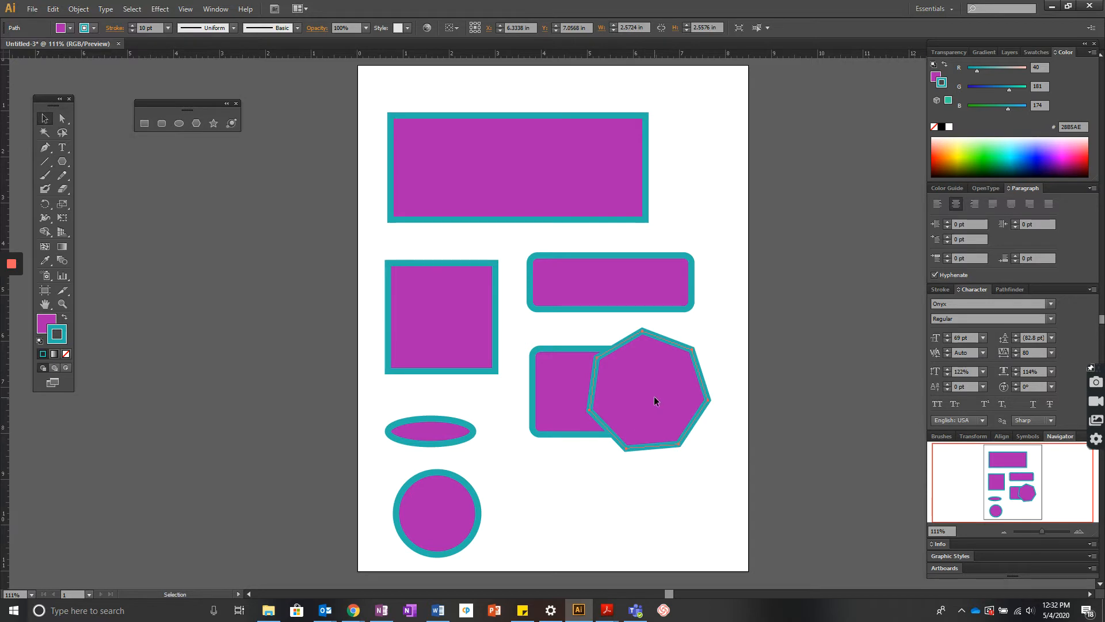
left_click_drag(656, 399, 668, 511)
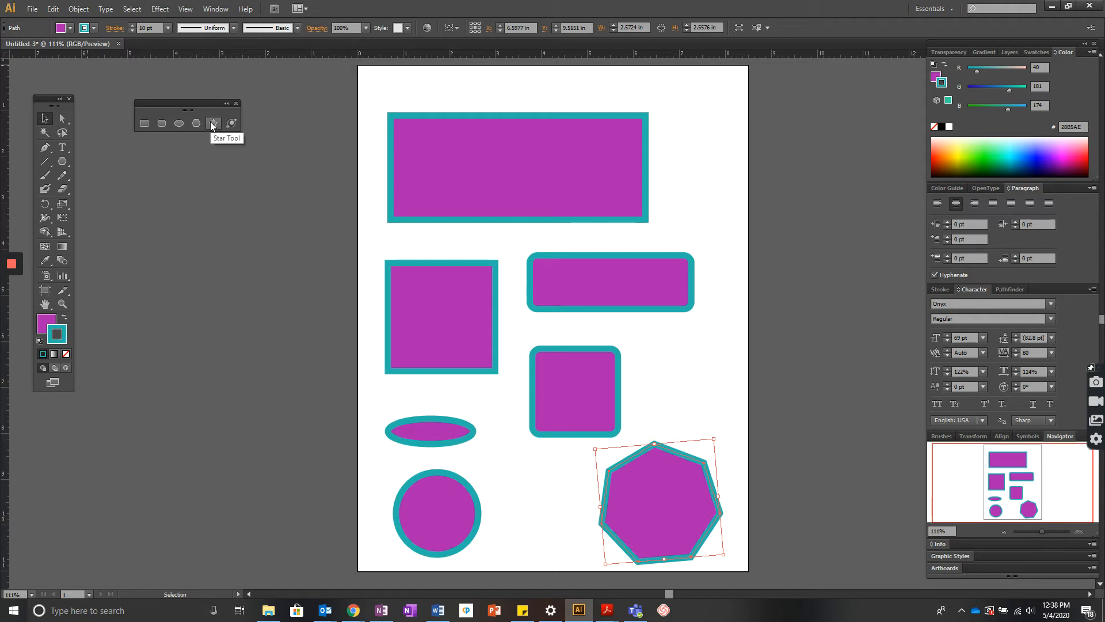
Draw a star reduced to three points, forming a triangle about 2.15 by 2.08 in, over the artboard's upper right edge
left_click(210, 123)
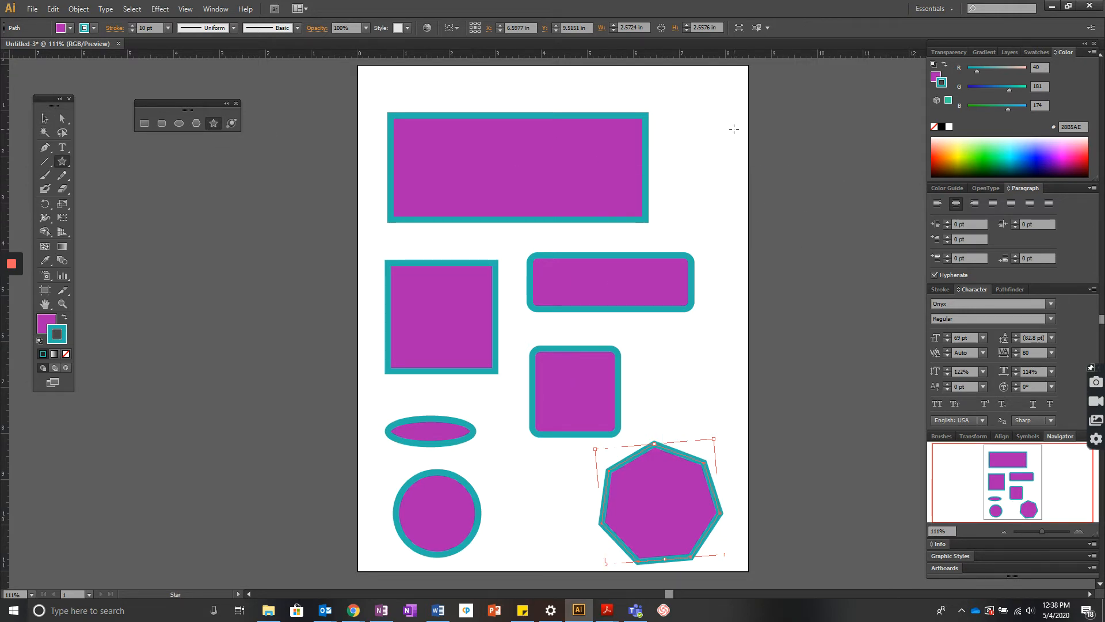
left_click_drag(734, 129, 777, 167)
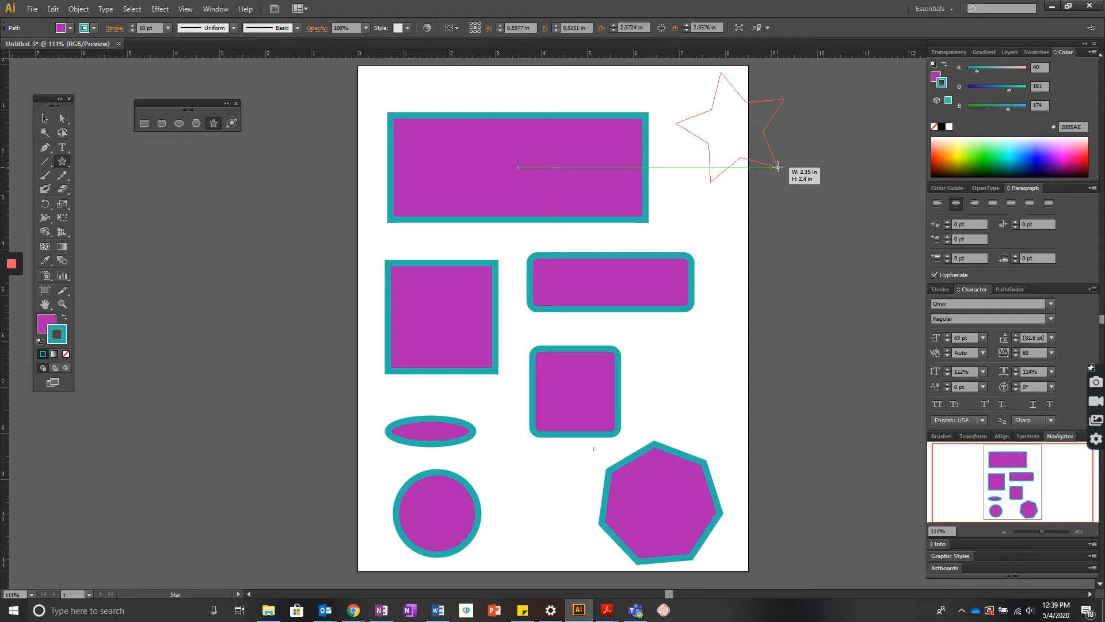
key("Up")
key("Up")
key("Up")
key("Up")
key("Up")
key("Up")
key("Up")
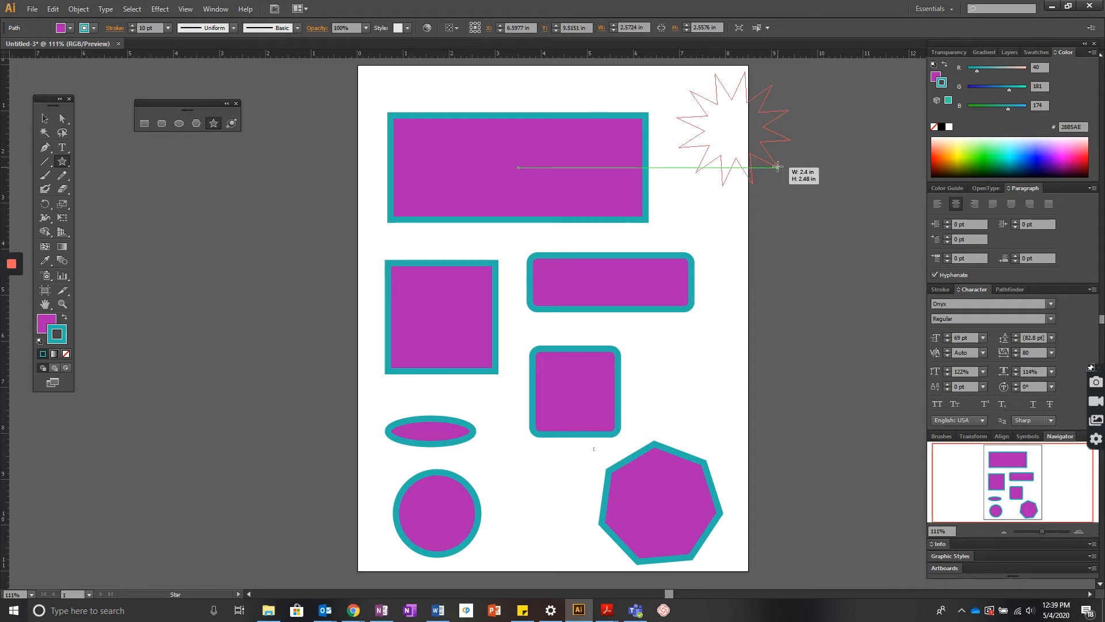
key("Up")
key("Up")
key("Up")
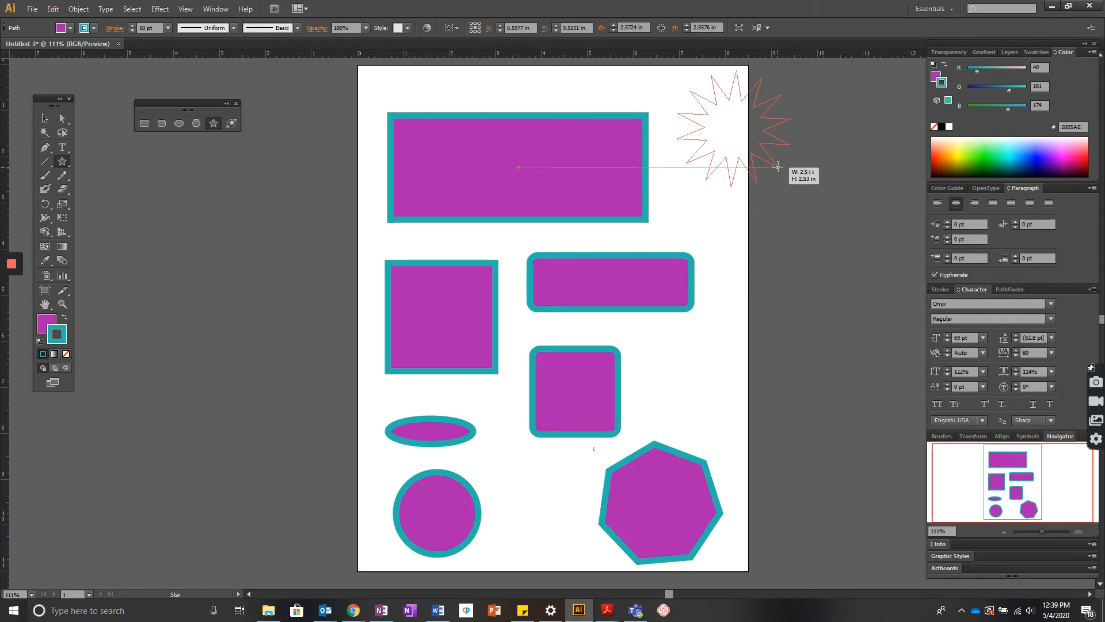
key("Down")
key("Down")
key("Down")
key("Down")
key("Down")
key("Down")
key("Down")
key("Down")
key("Down")
key("Down")
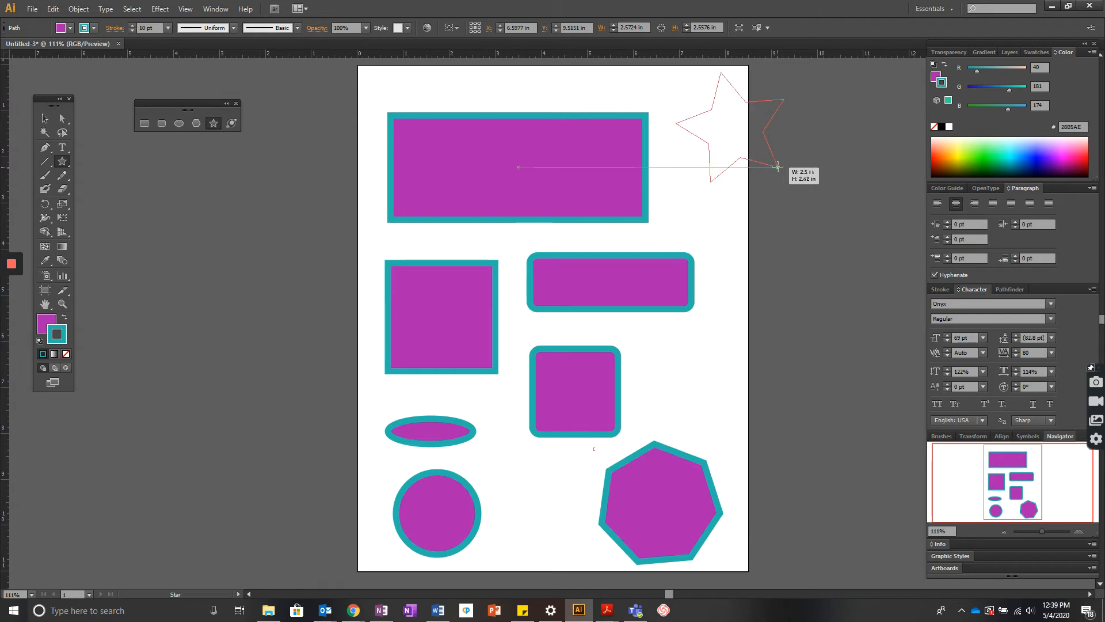
key("Down")
key("Down")
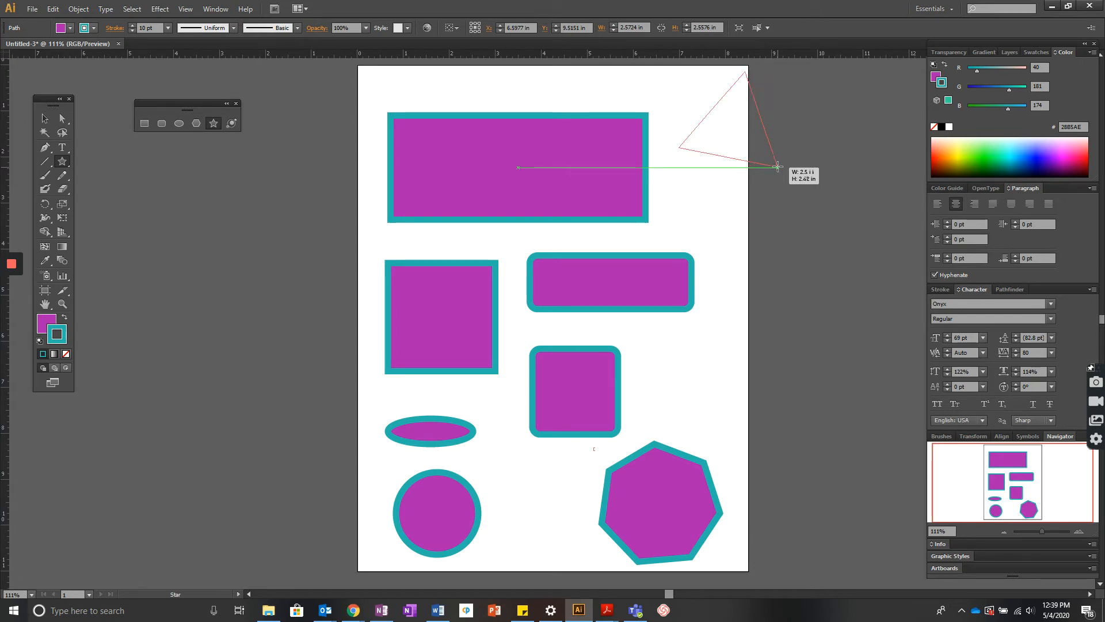
left_click_drag(777, 167, 778, 166)
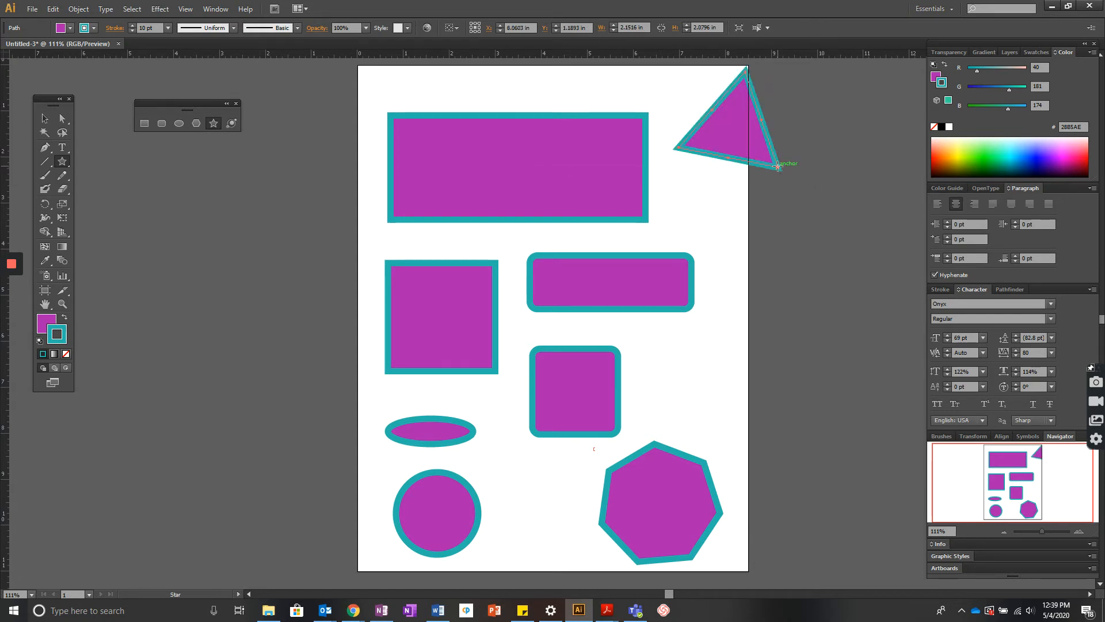
Move the triangle down beside the large rectangle, rotate it until its base is horizontal, and deselect it
left_click(45, 118)
left_click(639, 191)
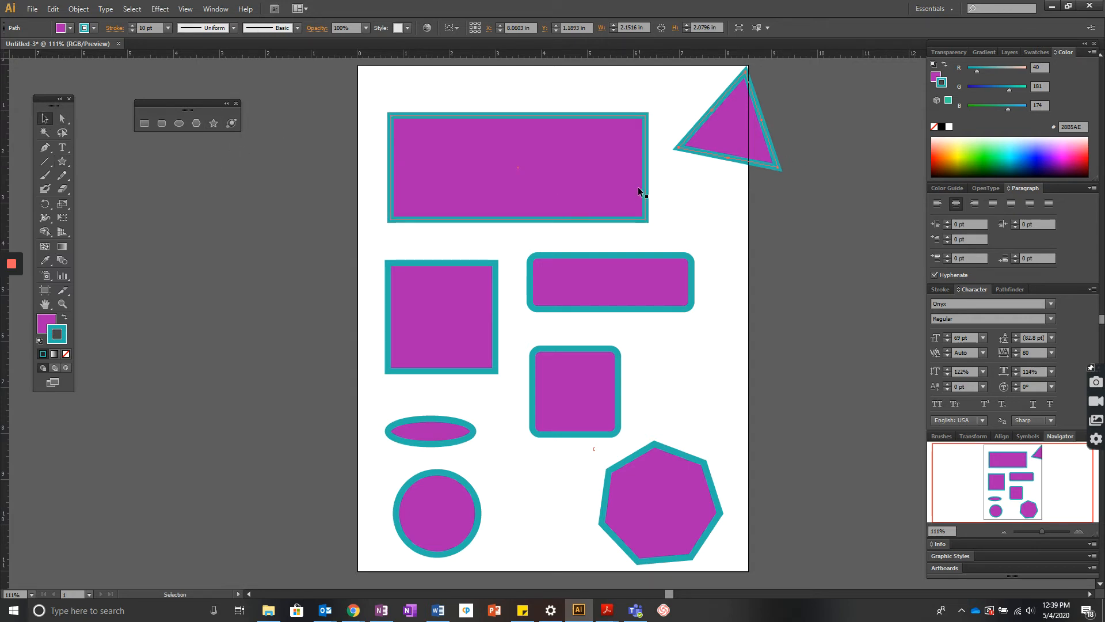
left_click(726, 141)
left_click_drag(725, 141, 738, 207)
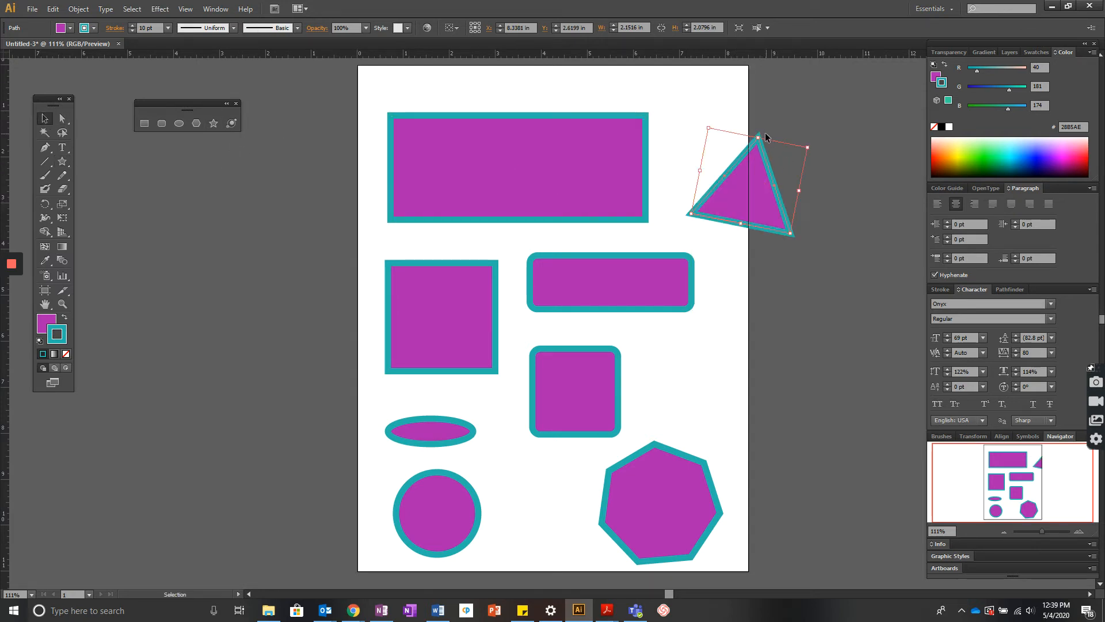
left_click_drag(764, 137, 753, 132)
left_click(823, 198)
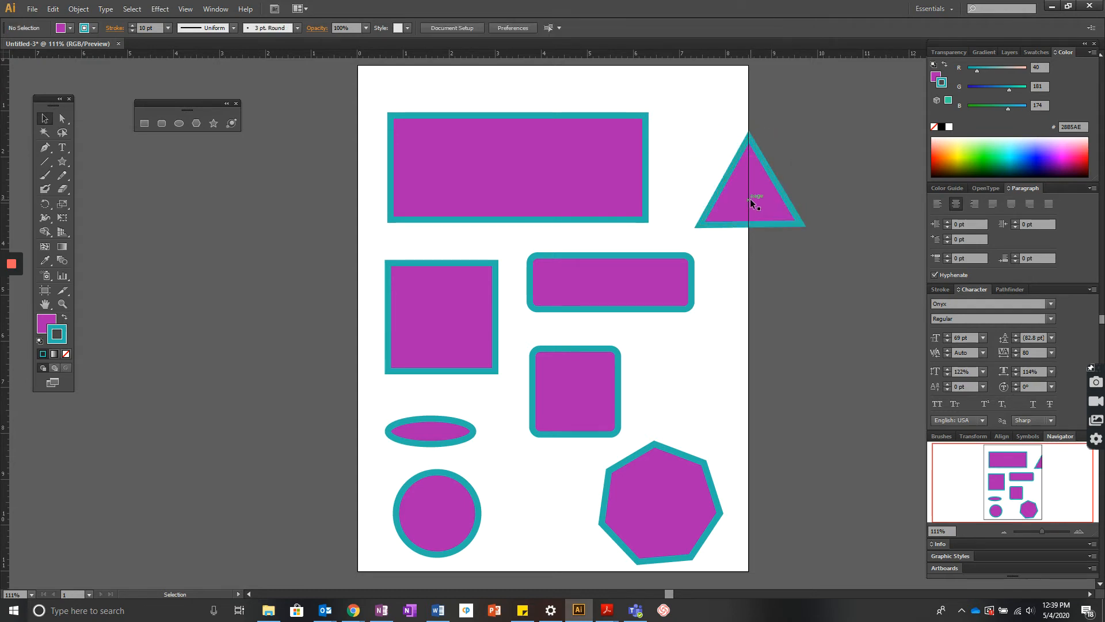
Move the large rectangle into the artboard's upper left corner and place the triangle fully on the artboard beside it
left_click_drag(751, 202, 712, 168)
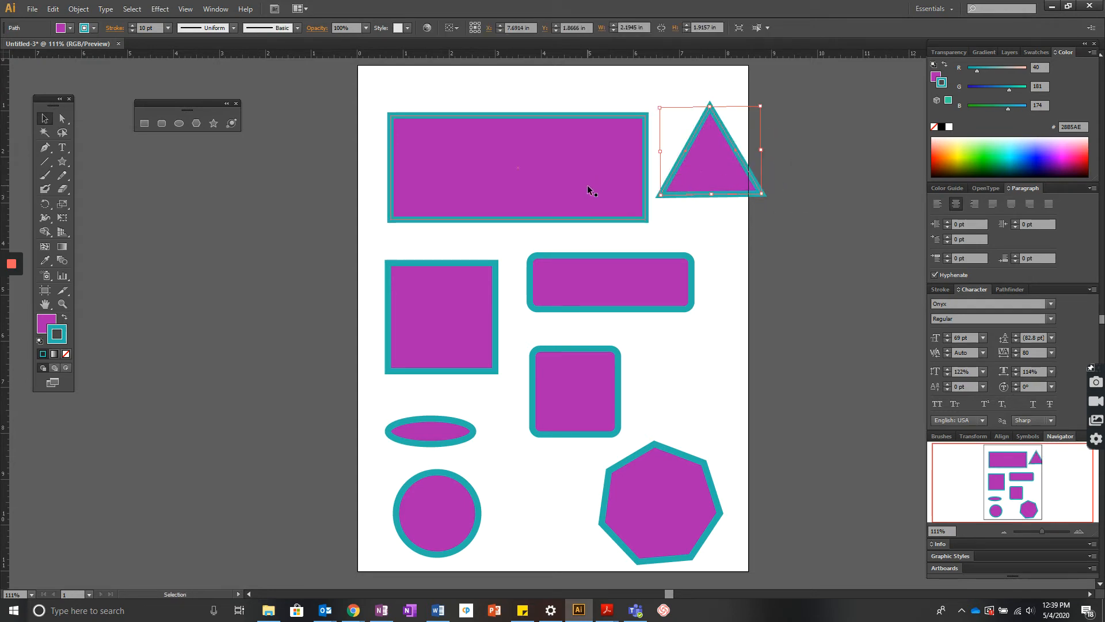
left_click_drag(549, 182, 534, 138)
left_click_drag(729, 187, 699, 217)
left_click(727, 183)
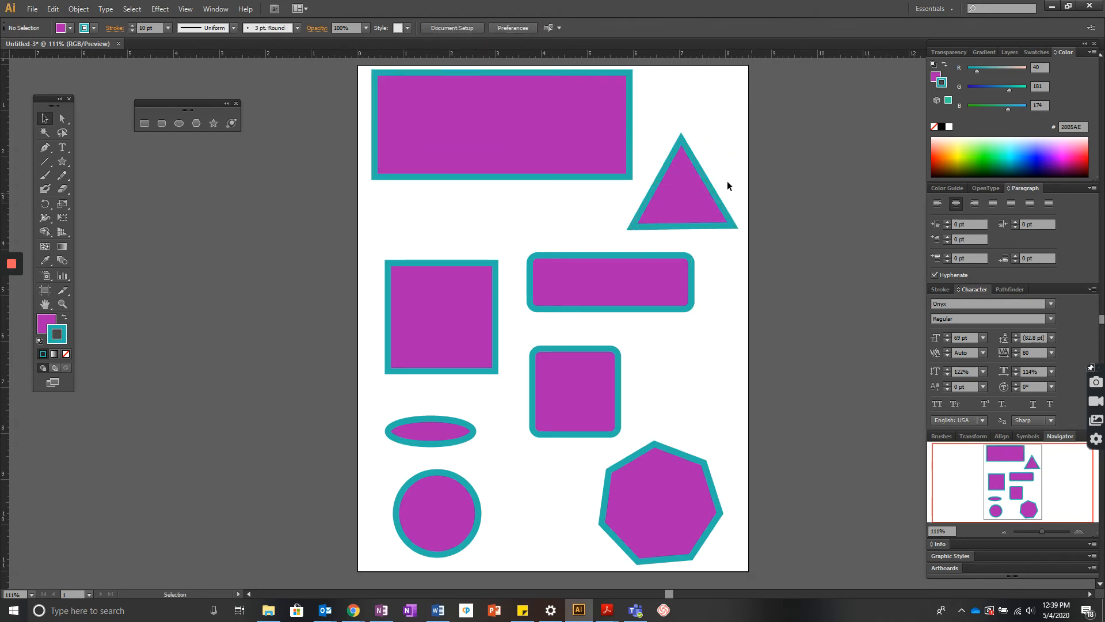
Replace the large rectangle's solid fill with a radial gradient
left_click(505, 135)
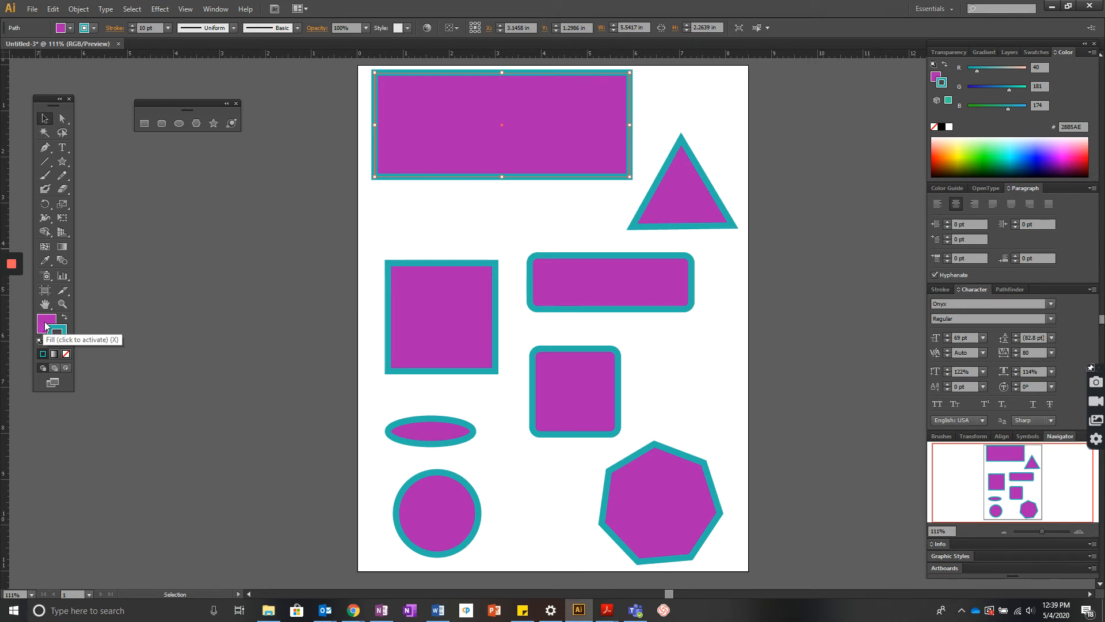
key("x")
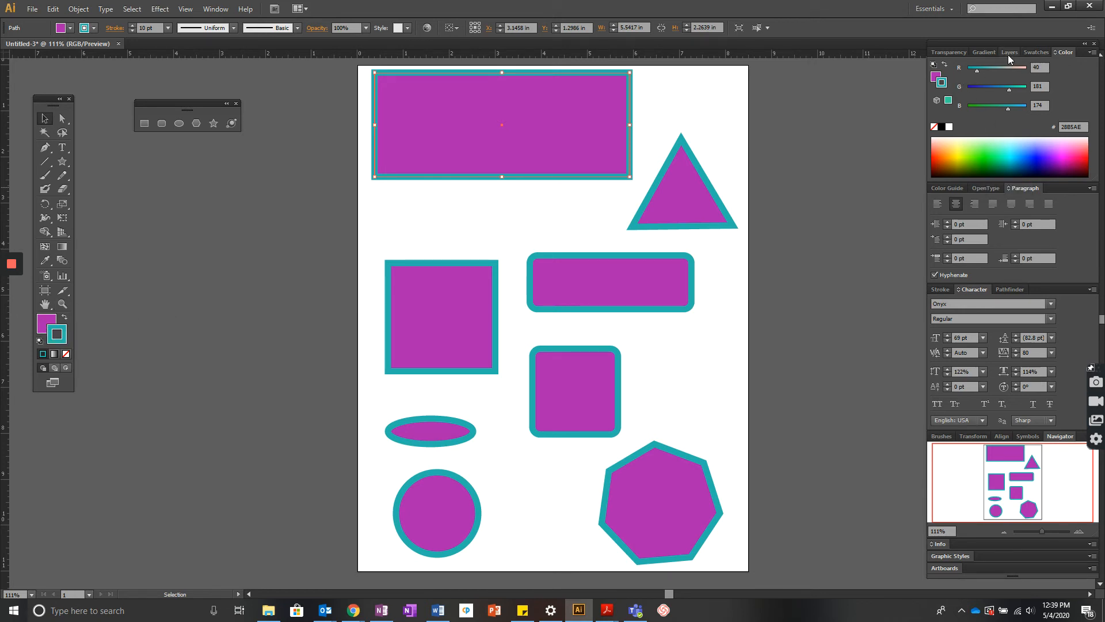
left_click(933, 72)
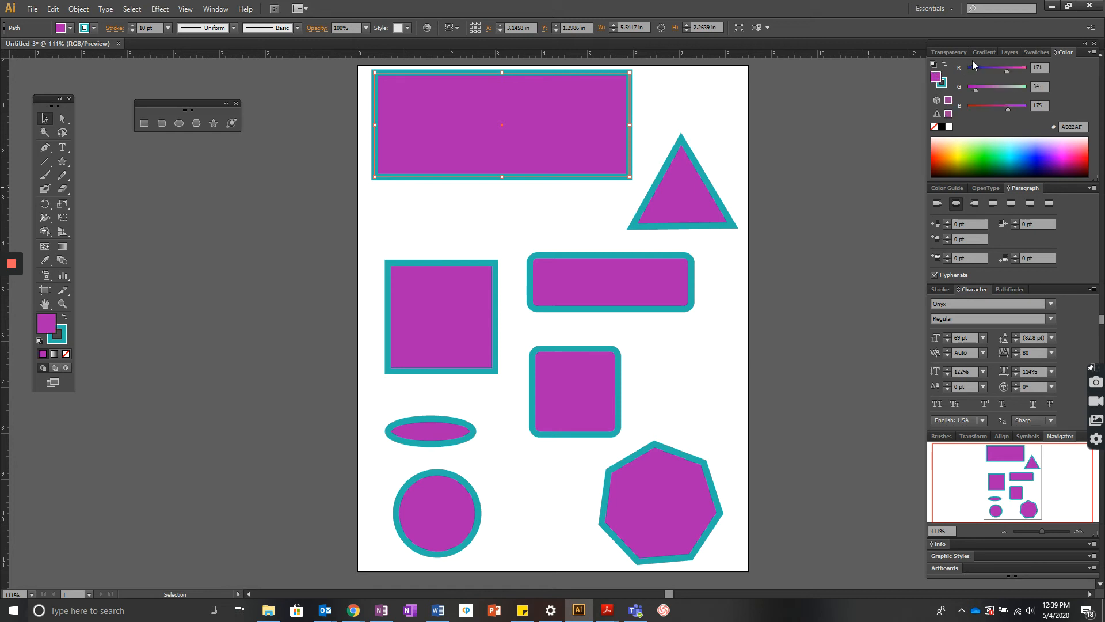
left_click(982, 53)
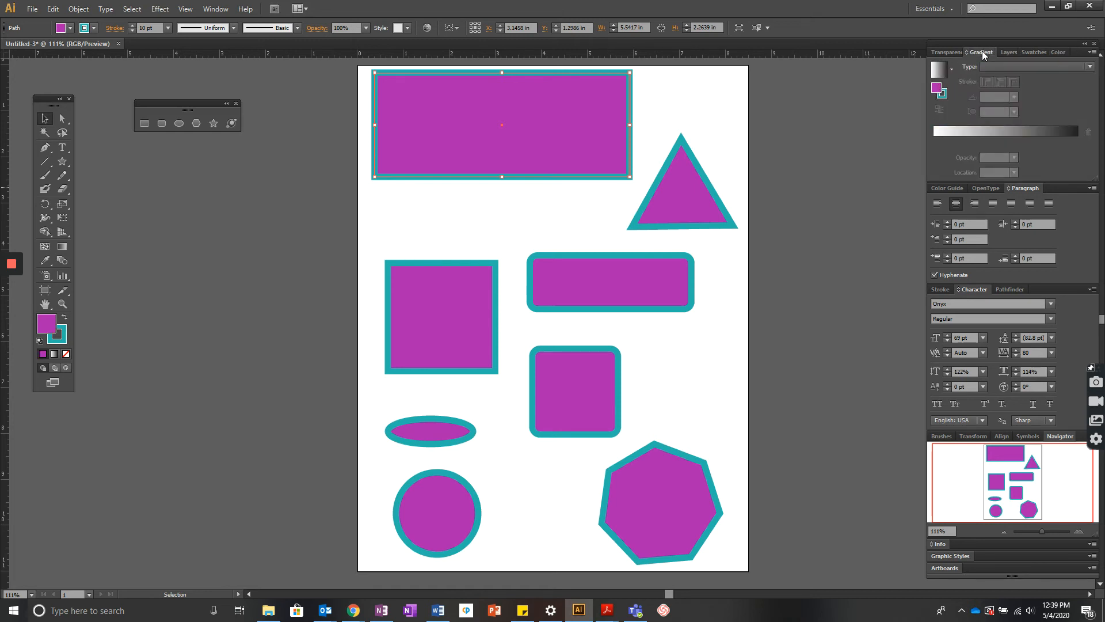
left_click(1019, 66)
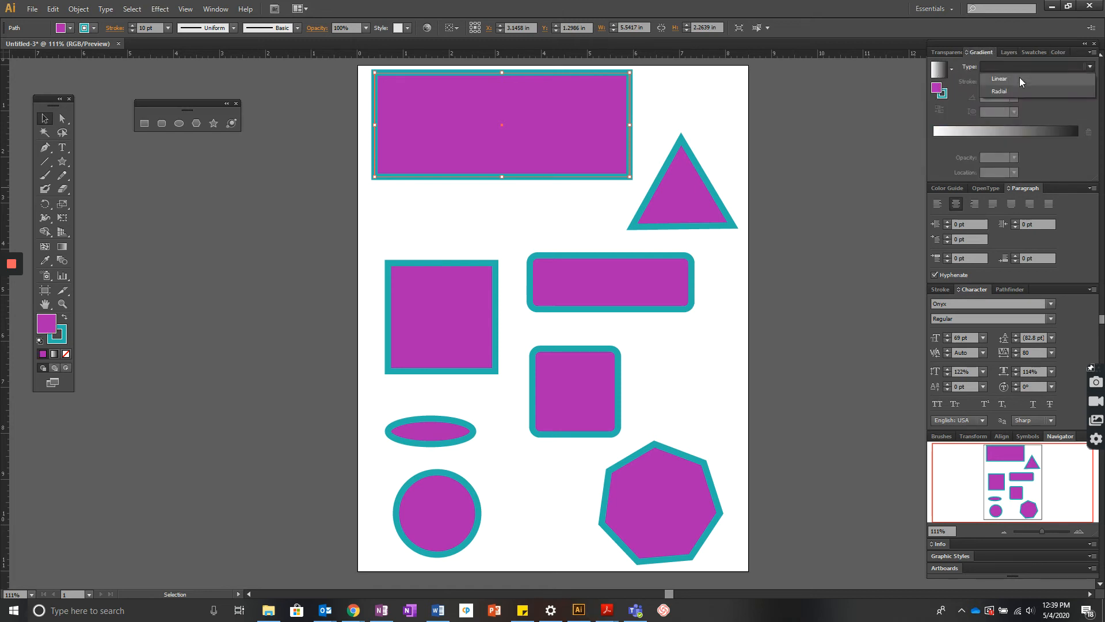
left_click(1024, 91)
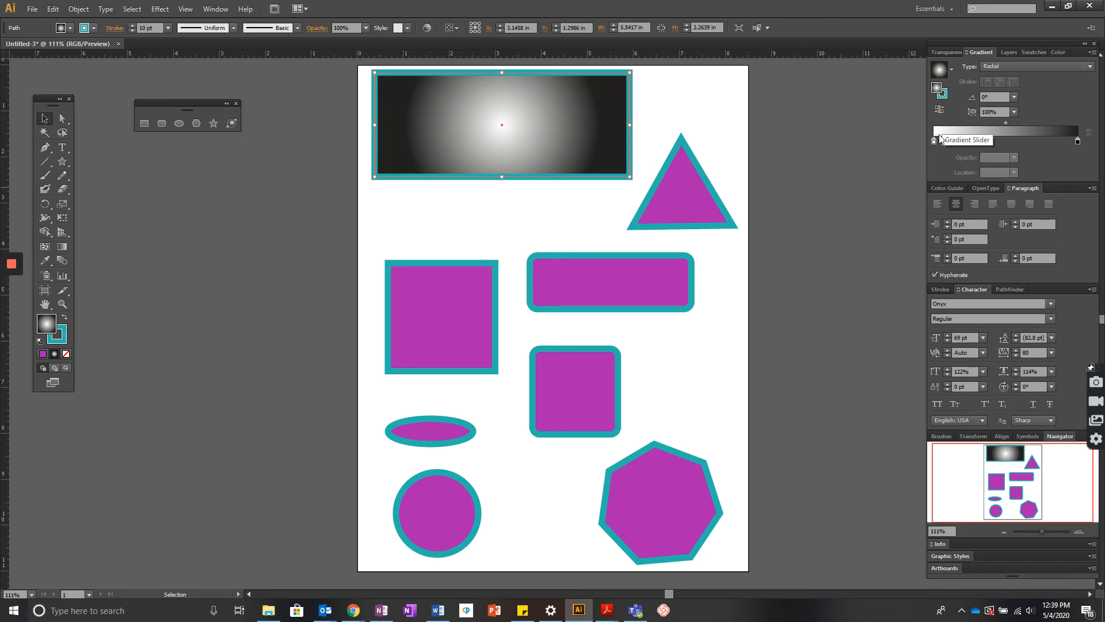
Float the gradient controls beside the artboard and set the gradient's white center stop to RGB green 00FF42
left_click_drag(978, 52, 829, 80)
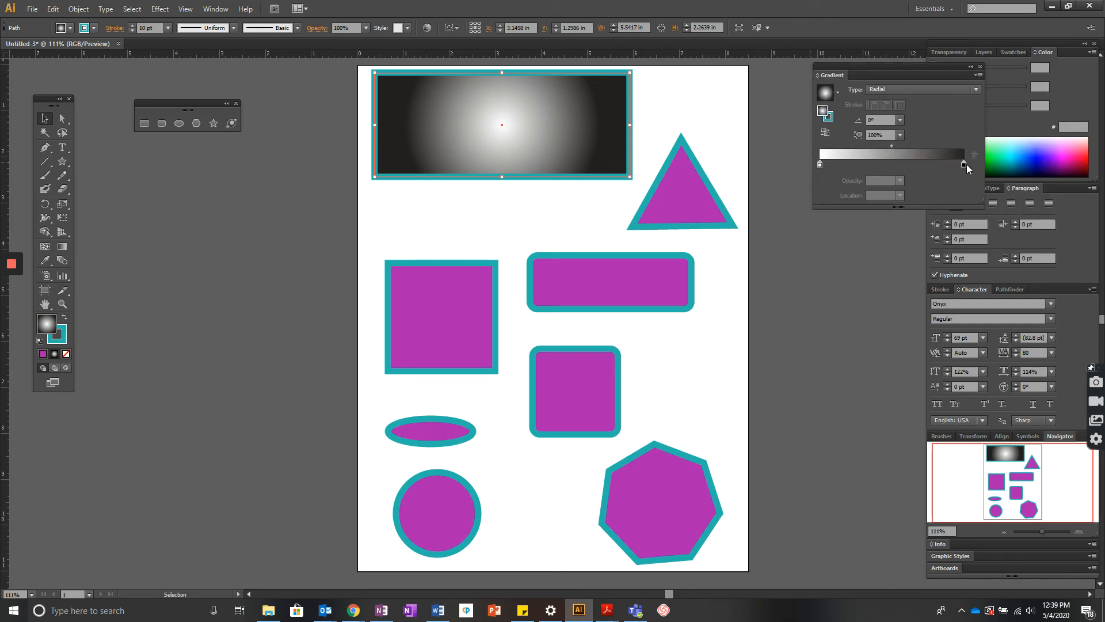
left_click(819, 164)
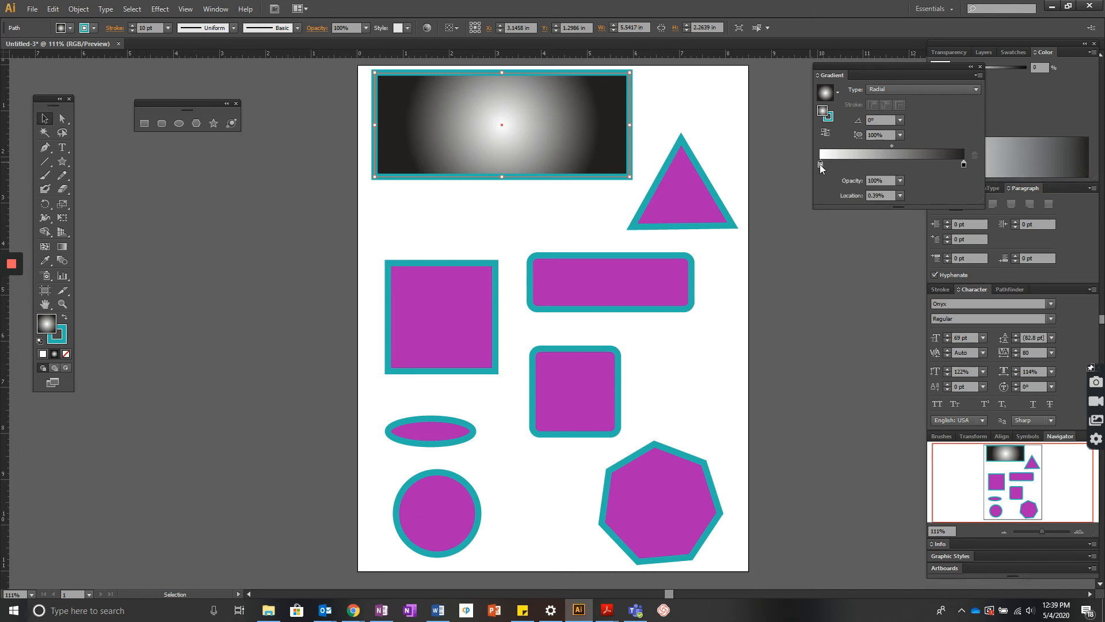
double_click(820, 164)
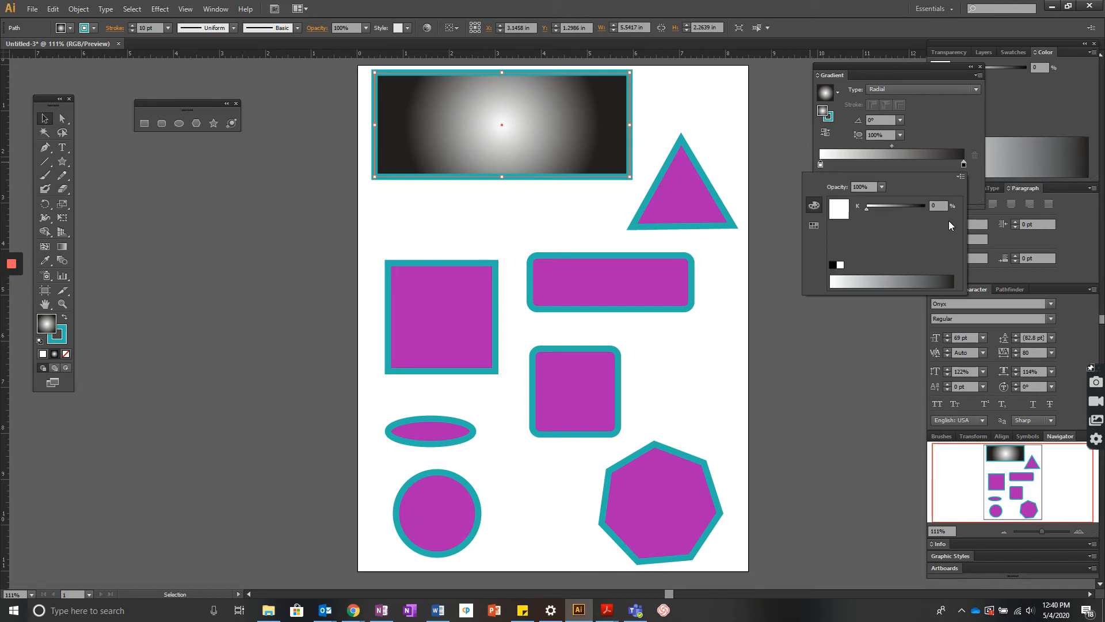
left_click(814, 225)
left_click(815, 208)
left_click(961, 176)
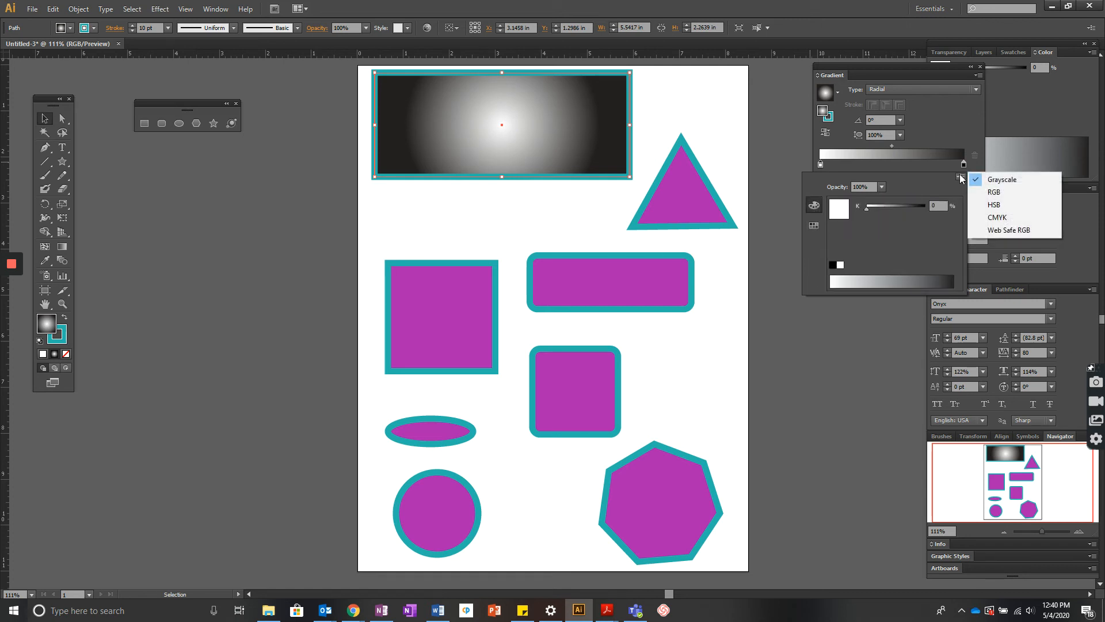
left_click(997, 195)
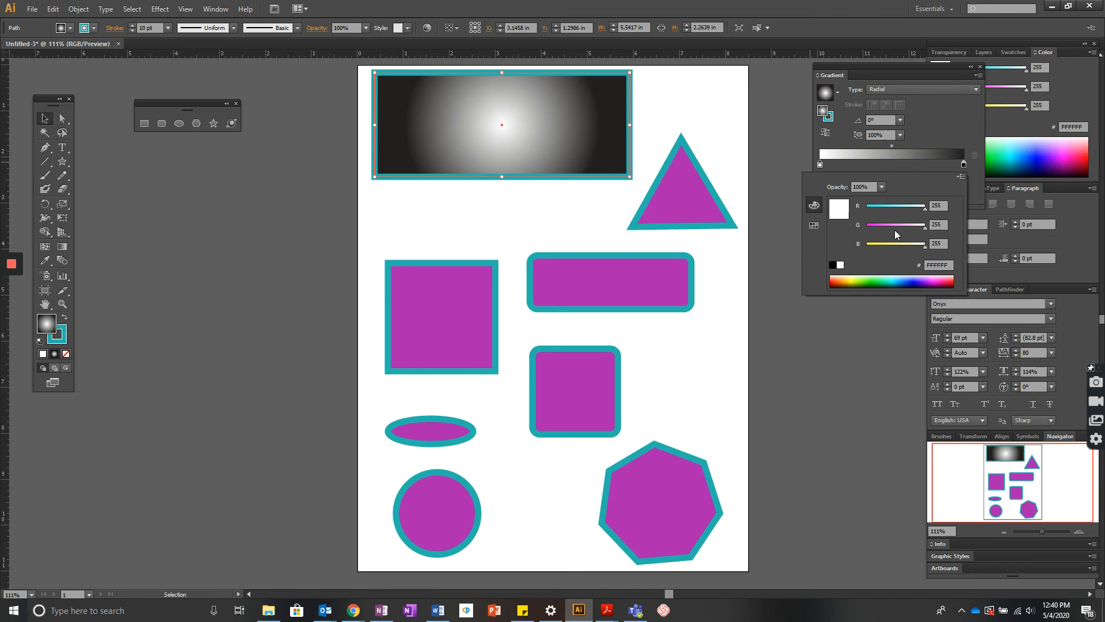
left_click(880, 276)
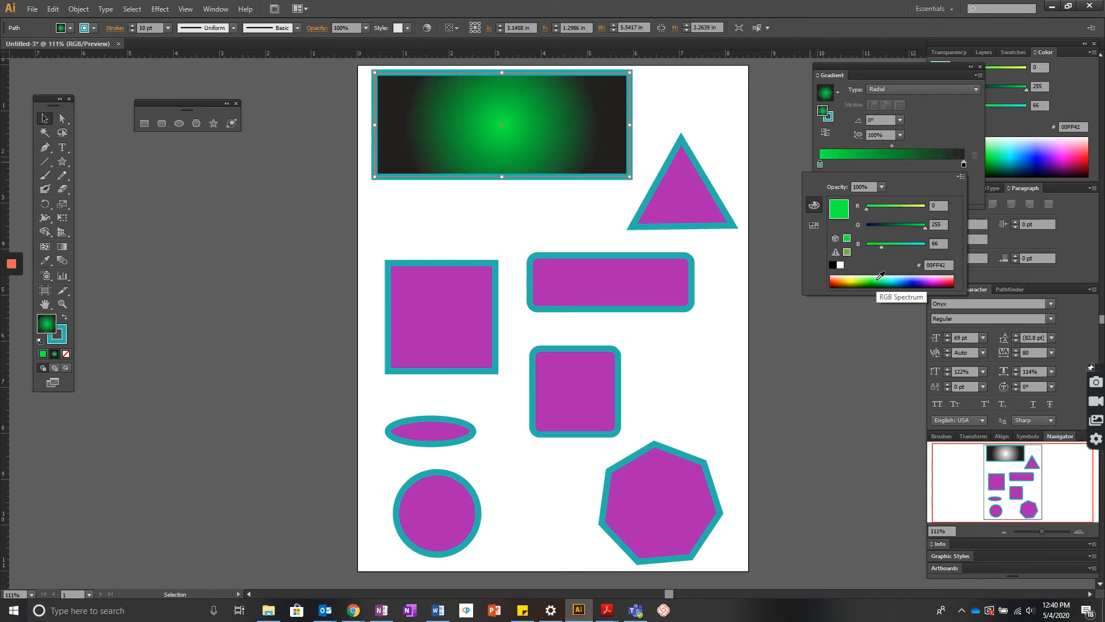
Switch the gradient's black outer stop to RGB and color it olive yellow 9FA900
left_click(963, 166)
double_click(964, 166)
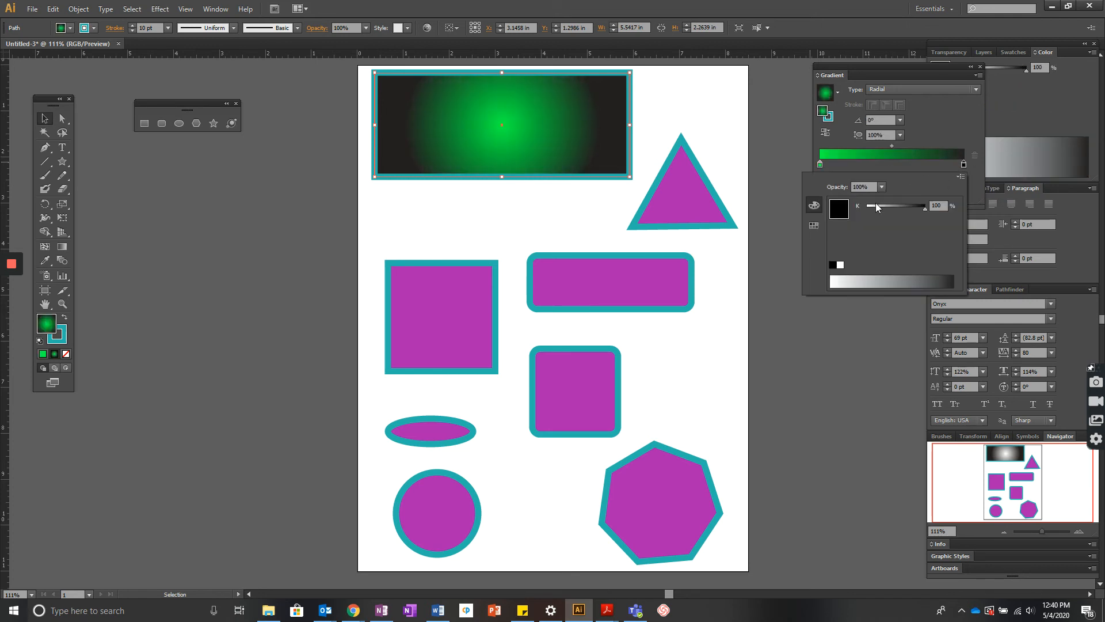
left_click(960, 177)
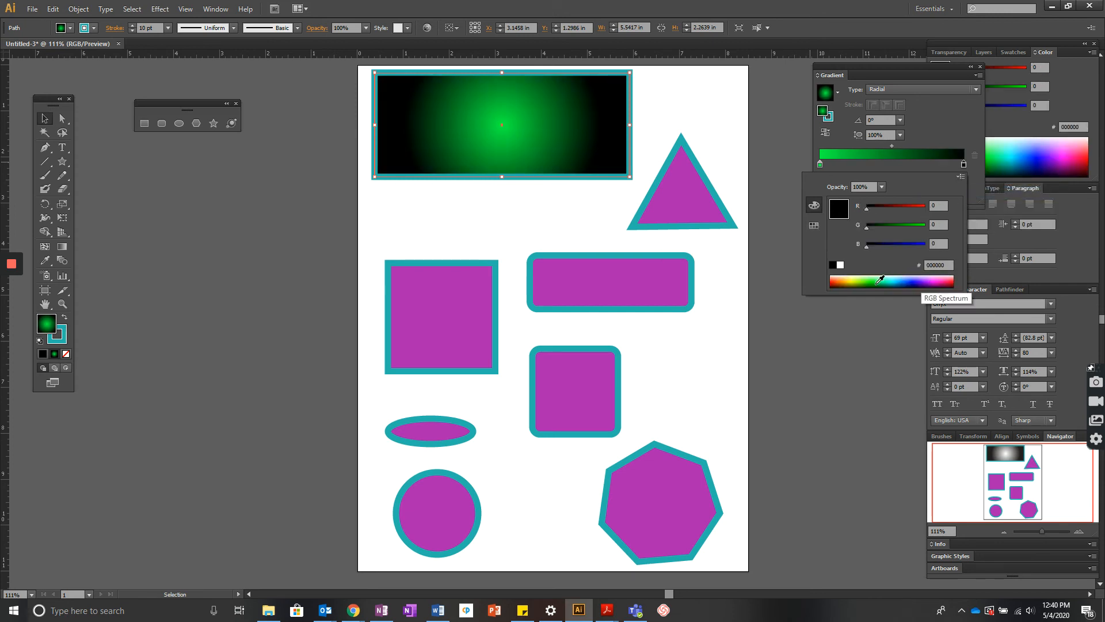
left_click(856, 279)
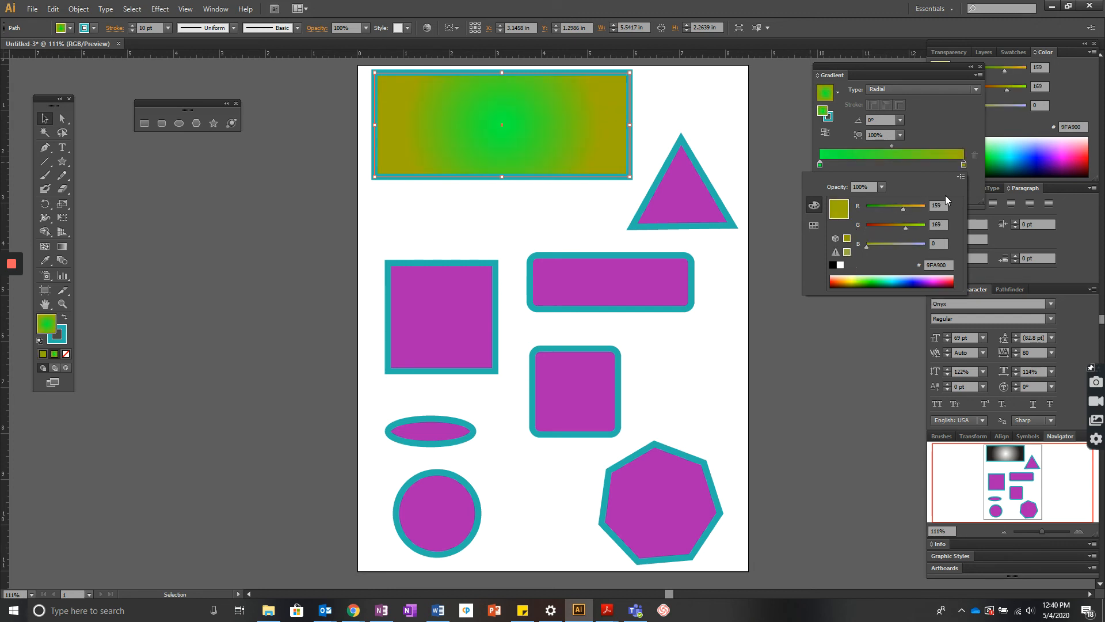
left_click(919, 167)
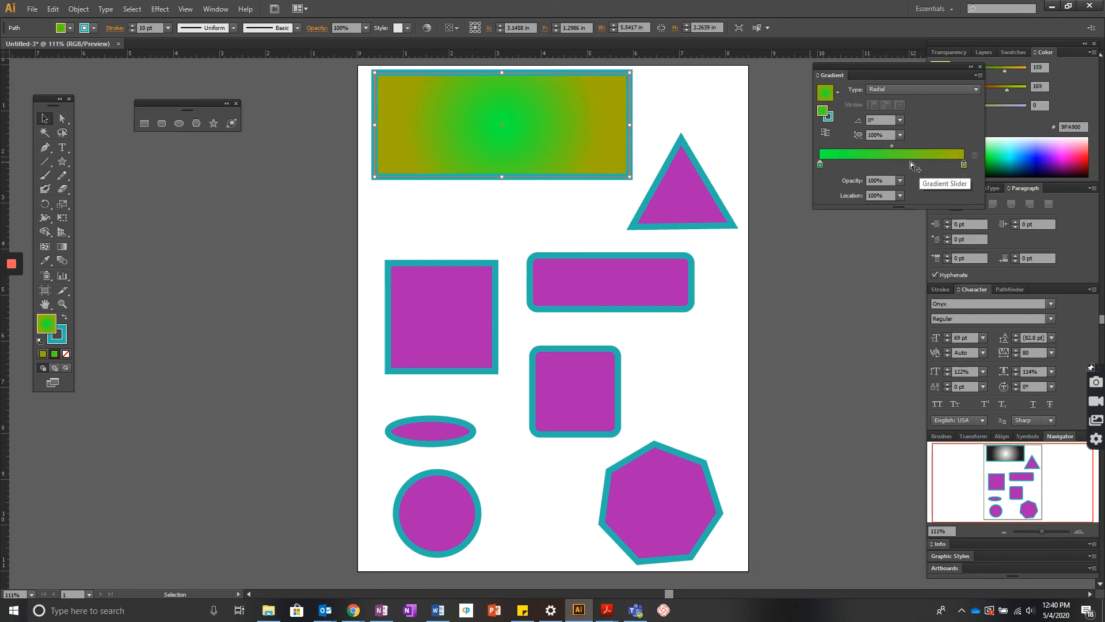
Add a middle stop to the gradient at about 52% and color it dark red 94001D
left_click_drag(909, 164, 895, 165)
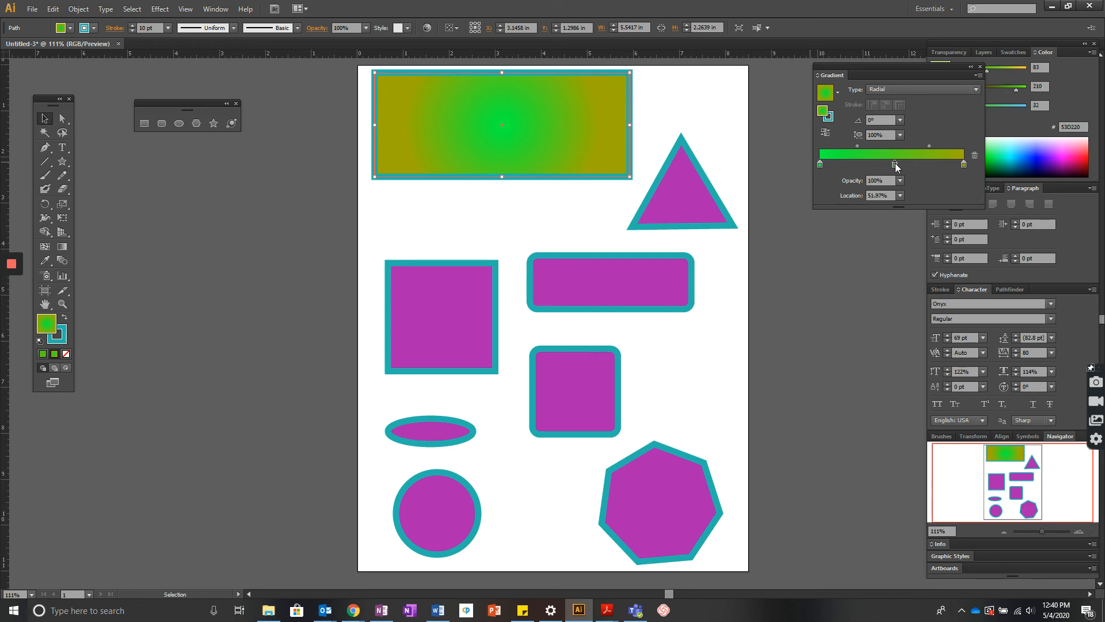
double_click(895, 165)
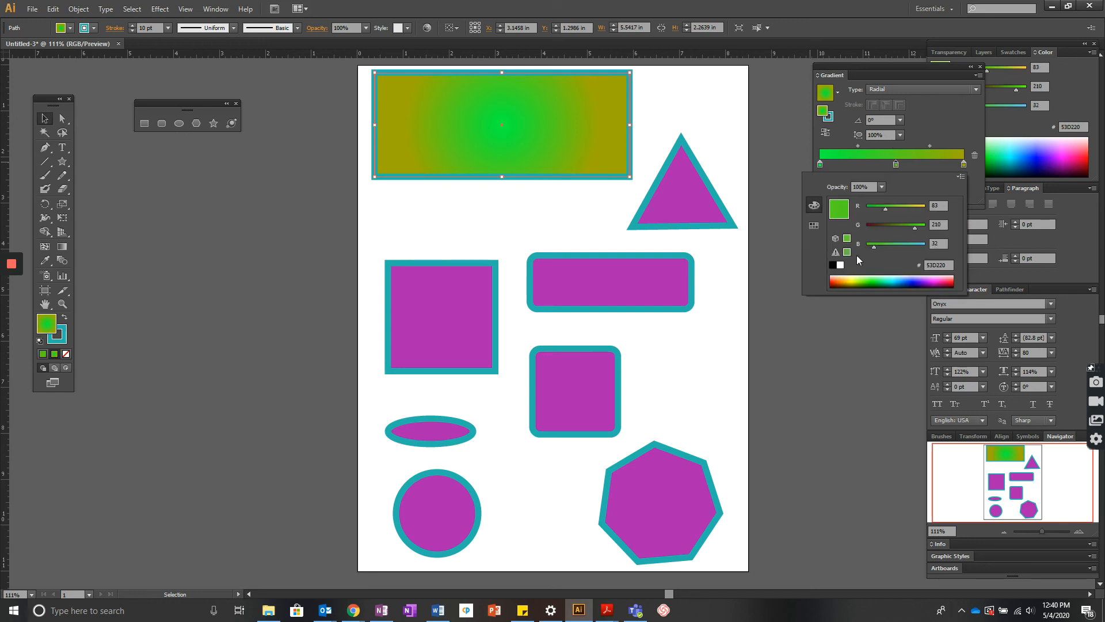
left_click(952, 279)
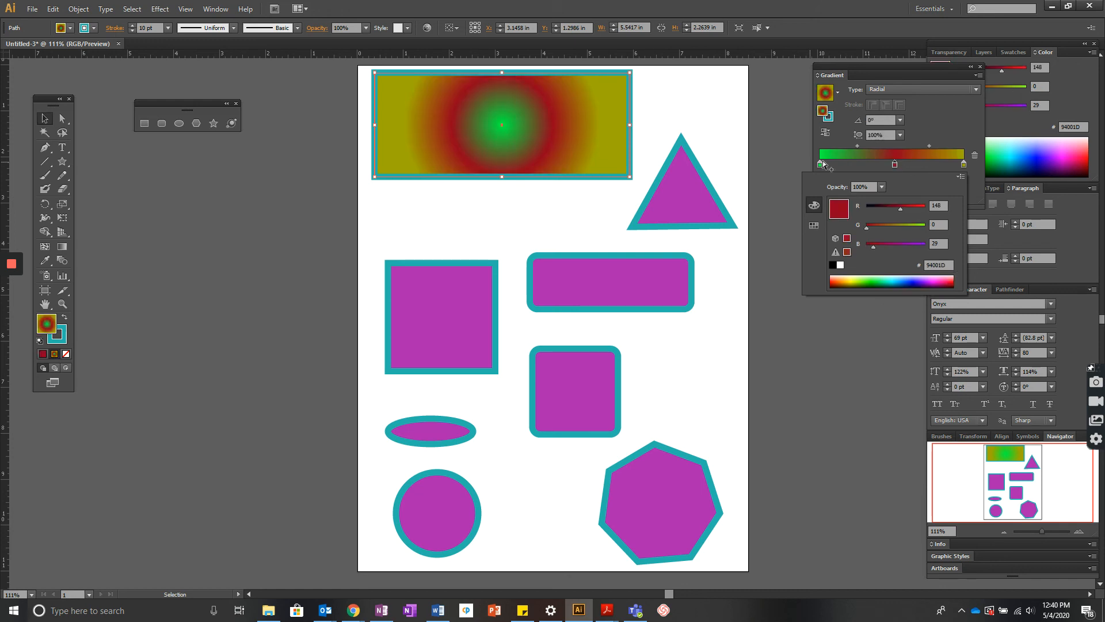
left_click(790, 156)
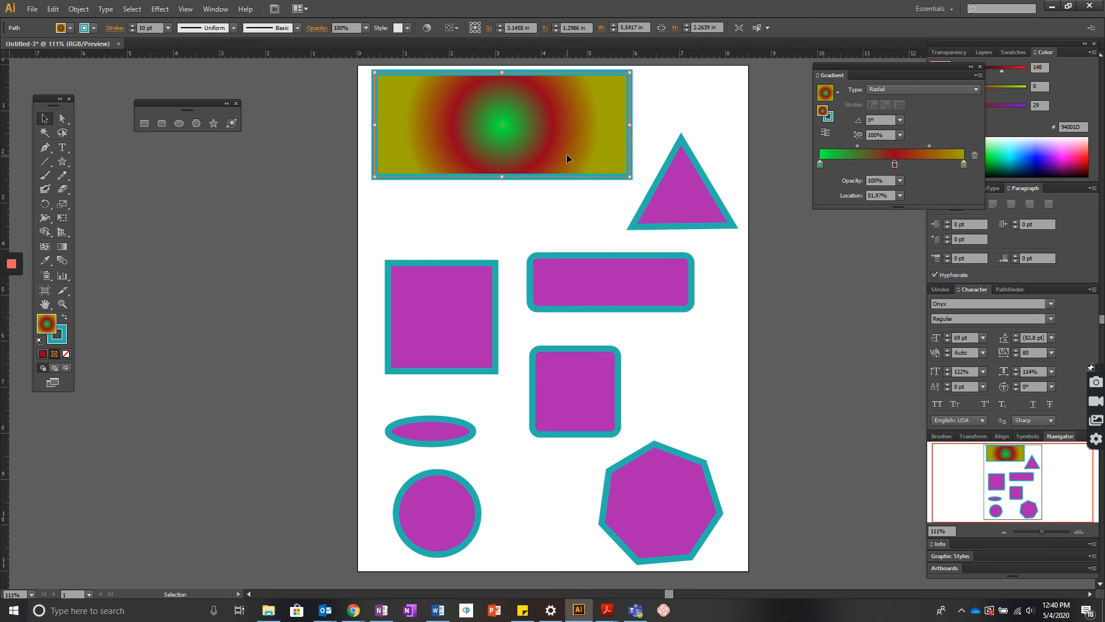
Use the Gradient tool to shift the rectangle's red stop closer to the green center, and deselect the rectangle
left_click(62, 248)
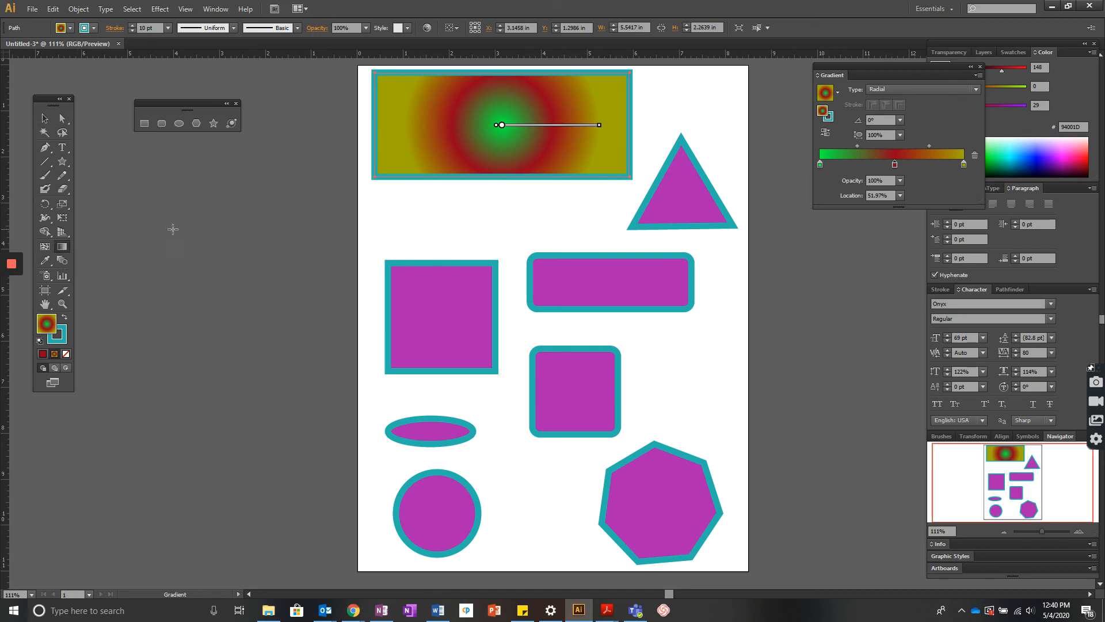
mouse_move(601, 132)
mouse_move(599, 126)
left_mouse_down()
mouse_move(638, 132)
mouse_move(535, 133)
left_mouse_up()
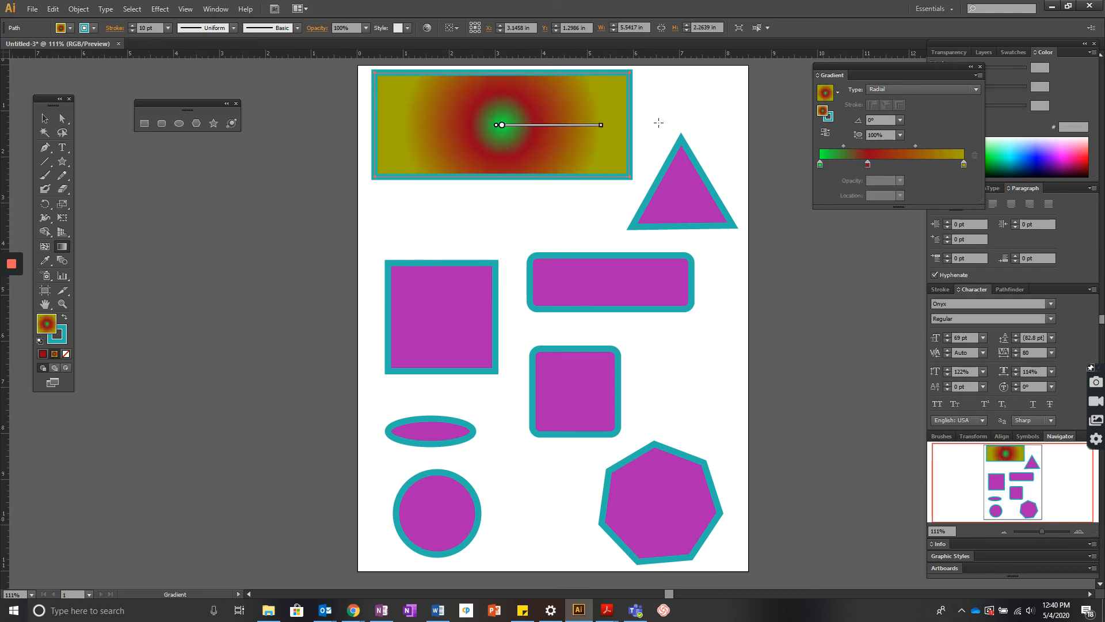
left_click(683, 124)
key("ctrl+z")
left_click(46, 120)
left_click(285, 194)
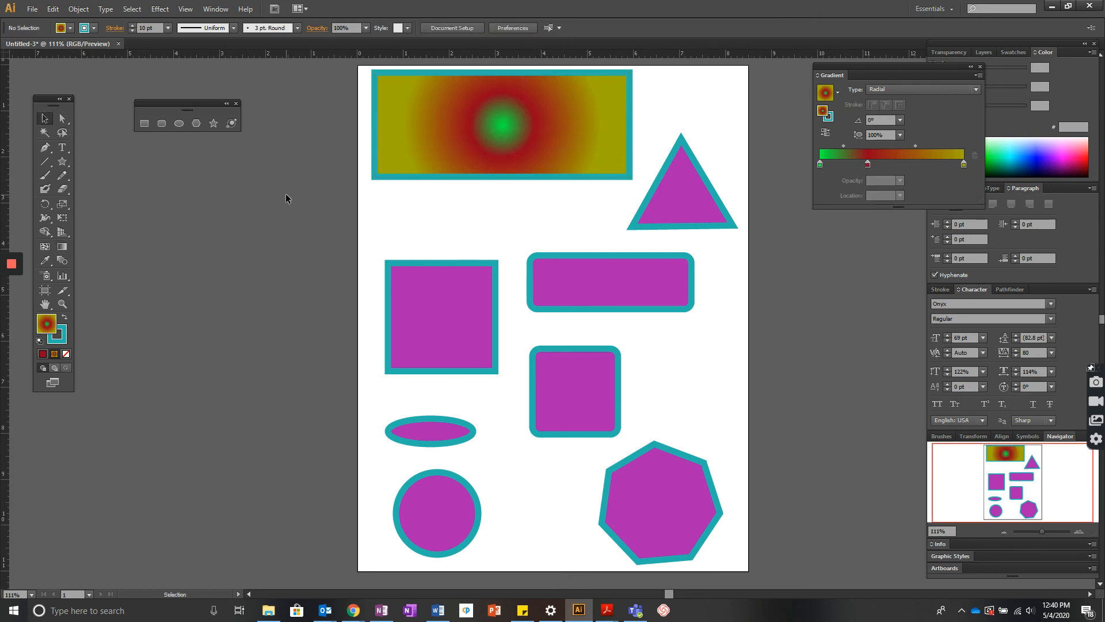